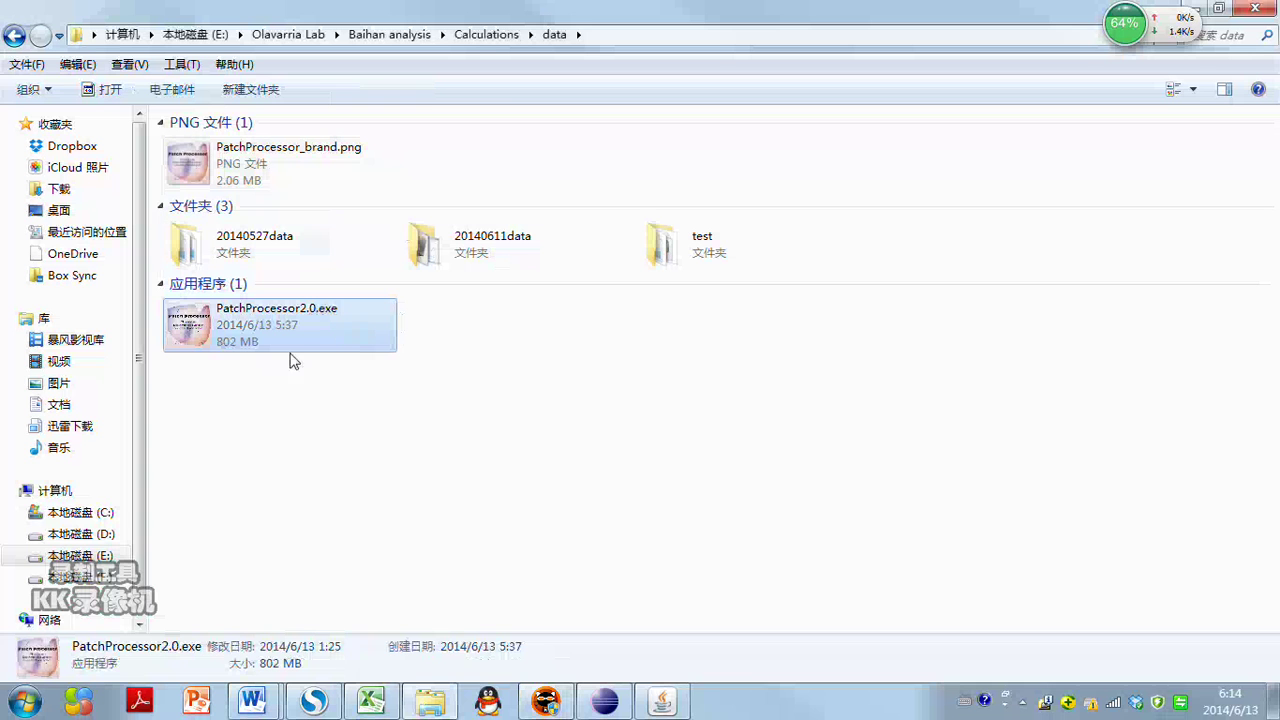
- Look through the Java Jars folder inside Patch Processor under Calculations, and return to the data folder
left_click(487, 36)
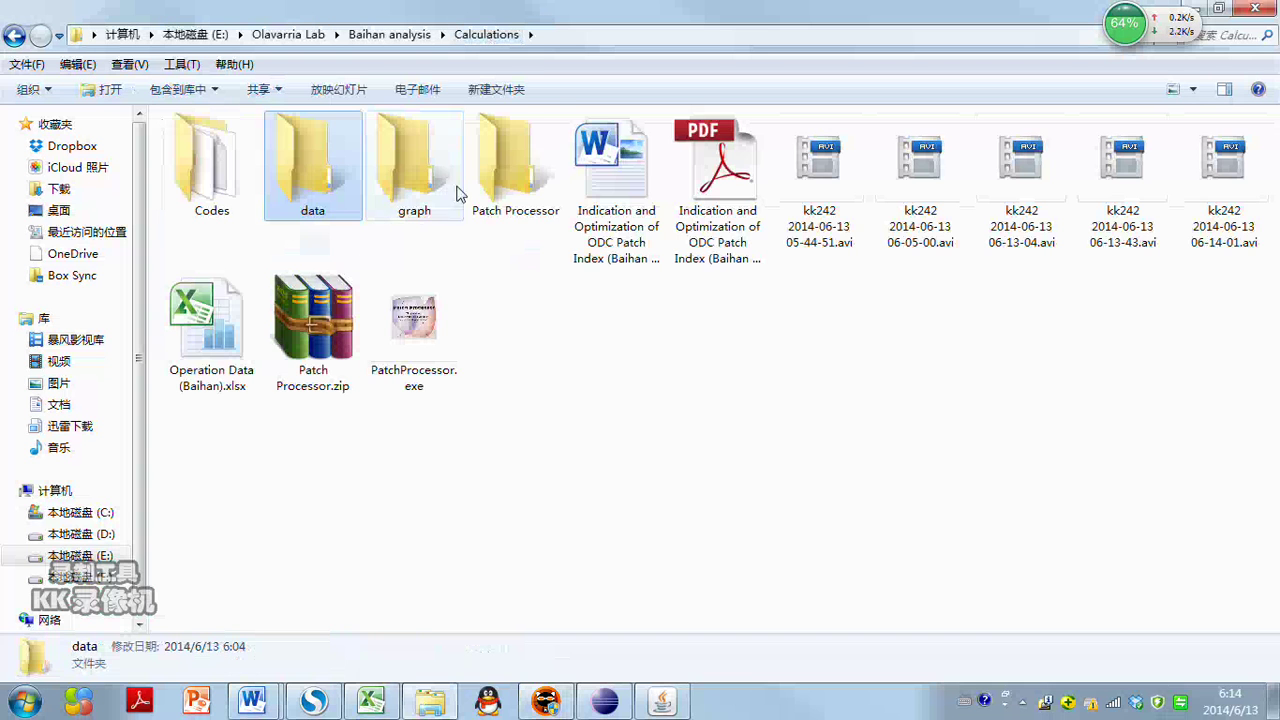
double_click(500, 178)
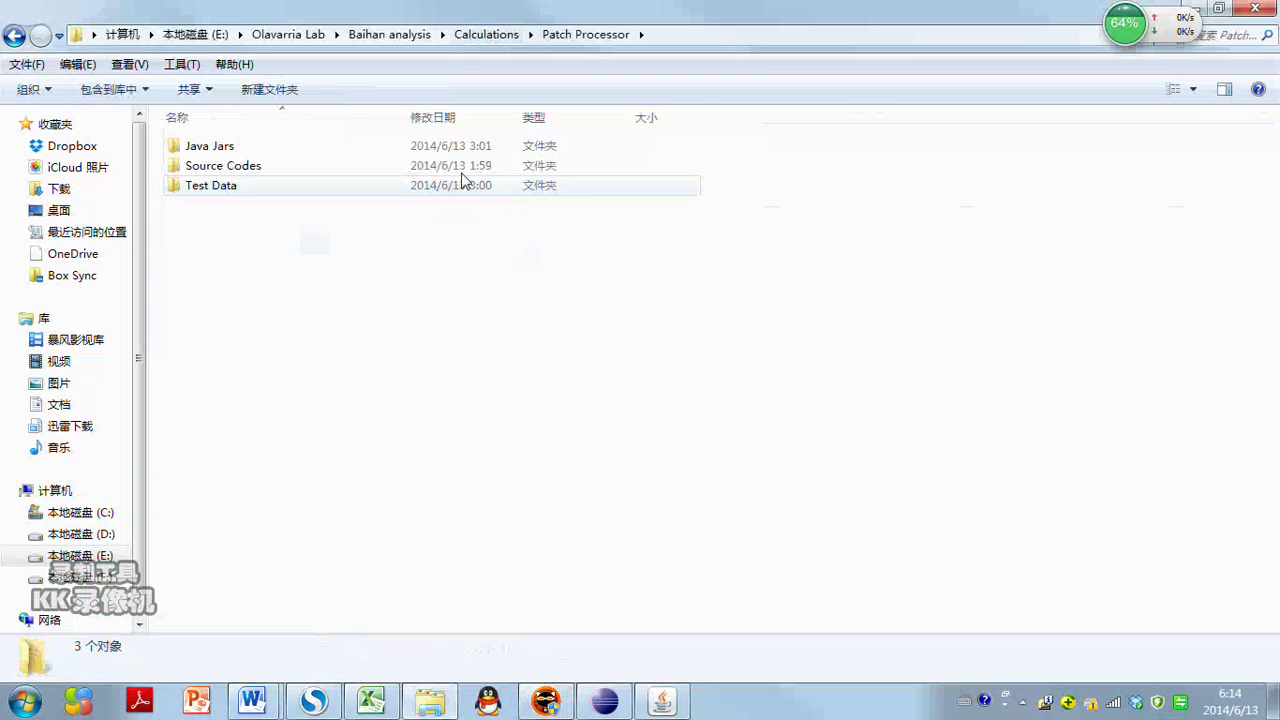
double_click(446, 150)
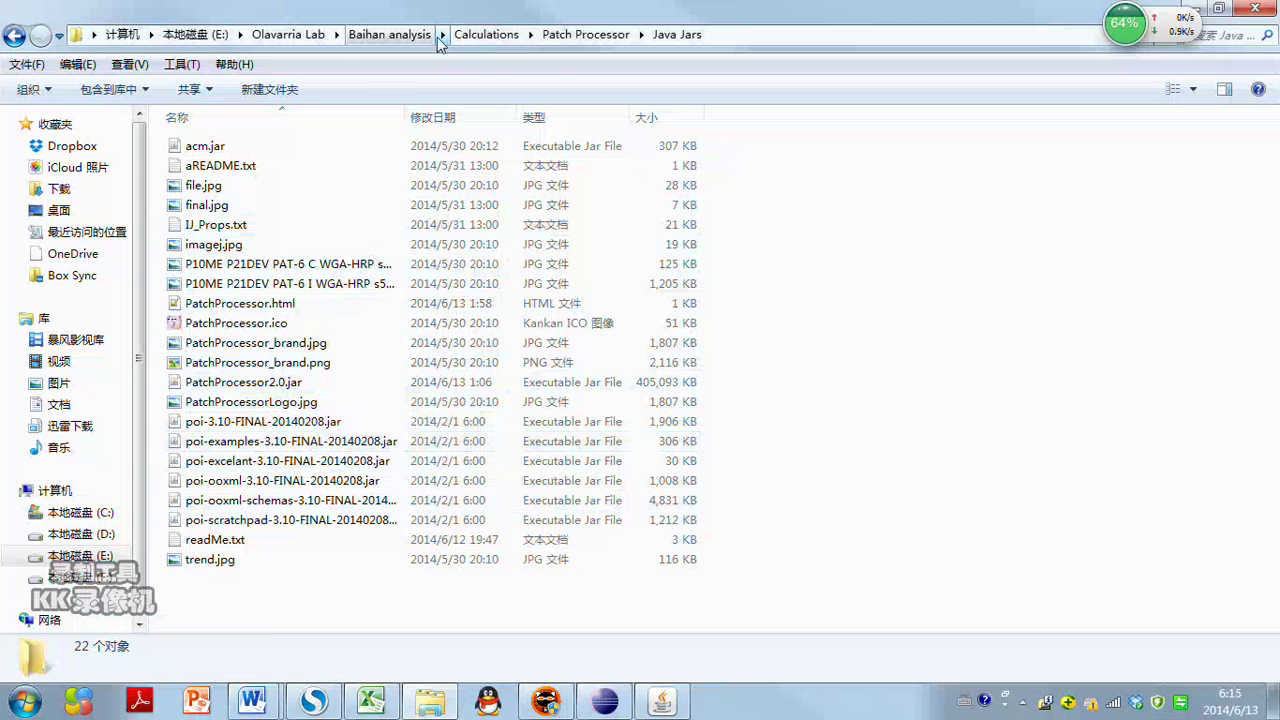
left_click(480, 36)
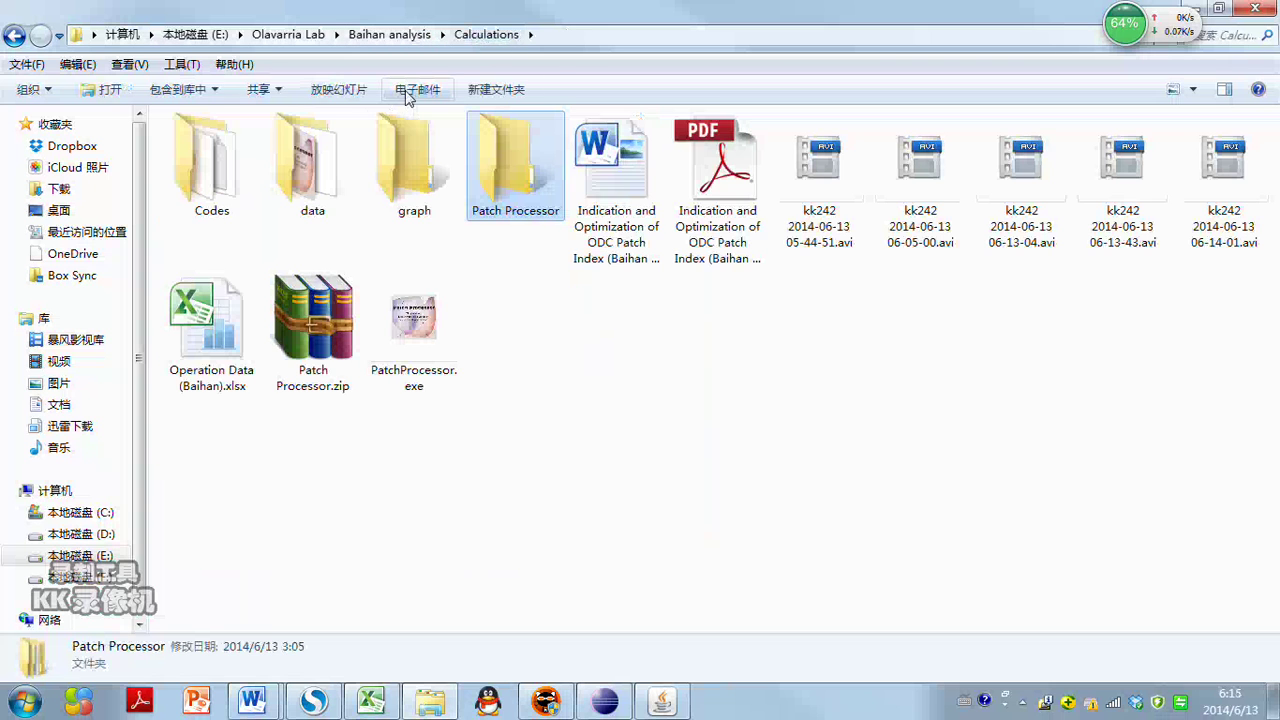
double_click(320, 197)
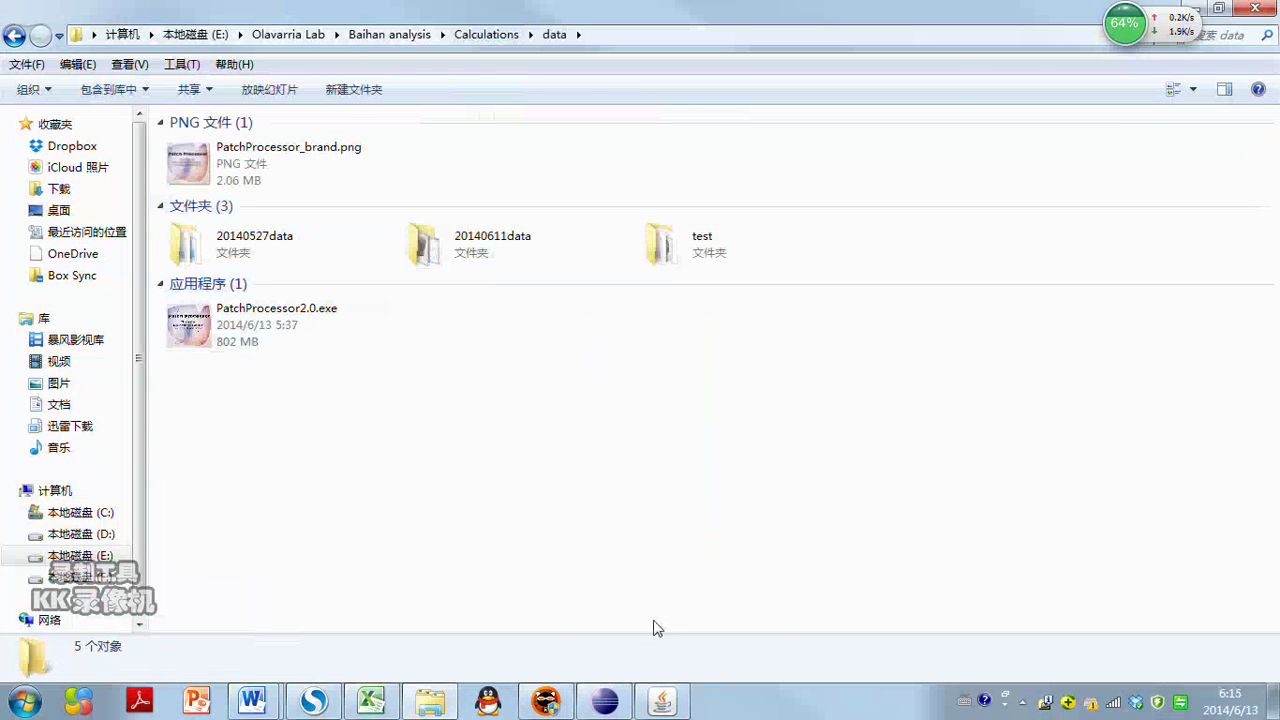
- Switch to the VEPatchProcessorMain window, read through its About text and launch the ImageJ component
left_click(665, 701)
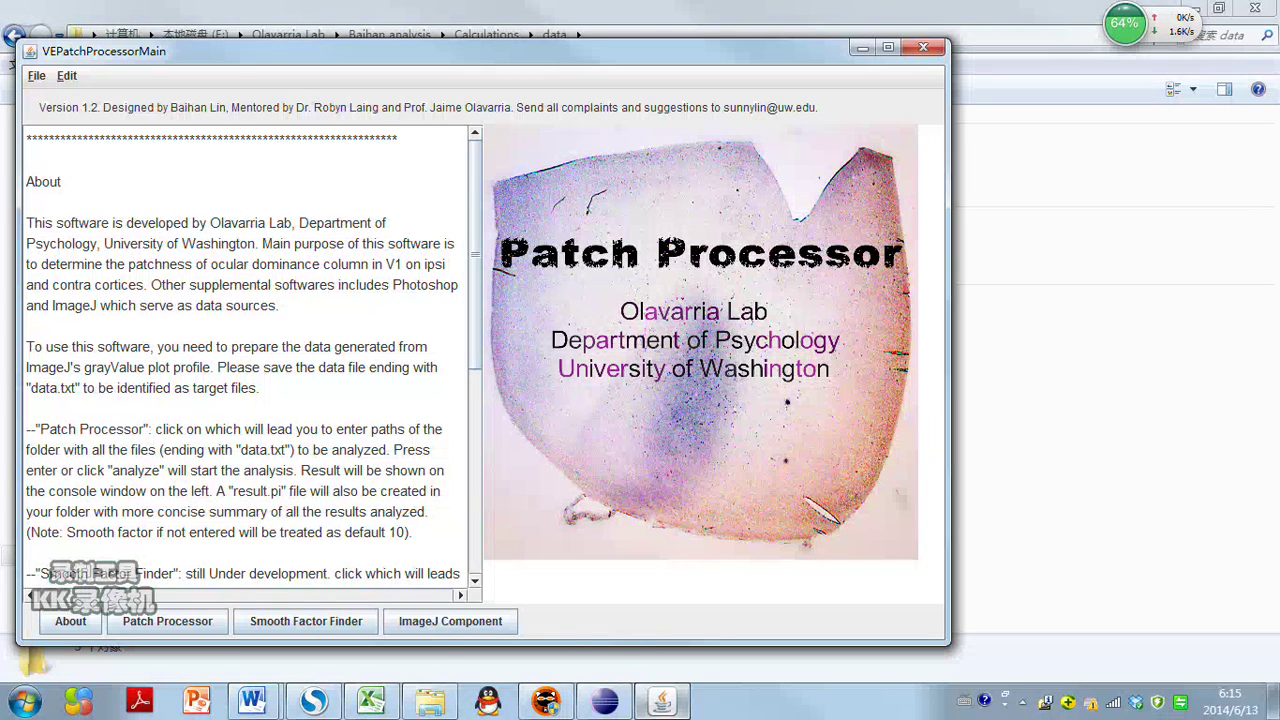
left_click_drag(557, 64, 602, 62)
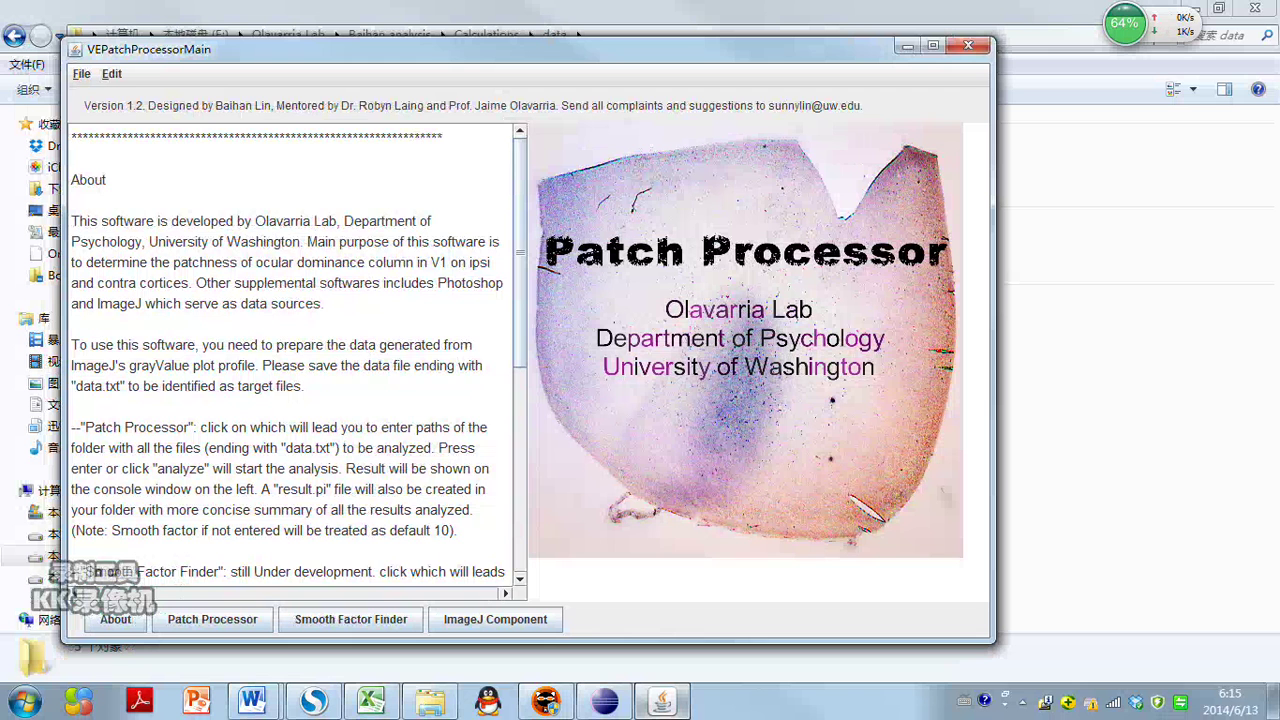
scroll(298, 359, "down", 2)
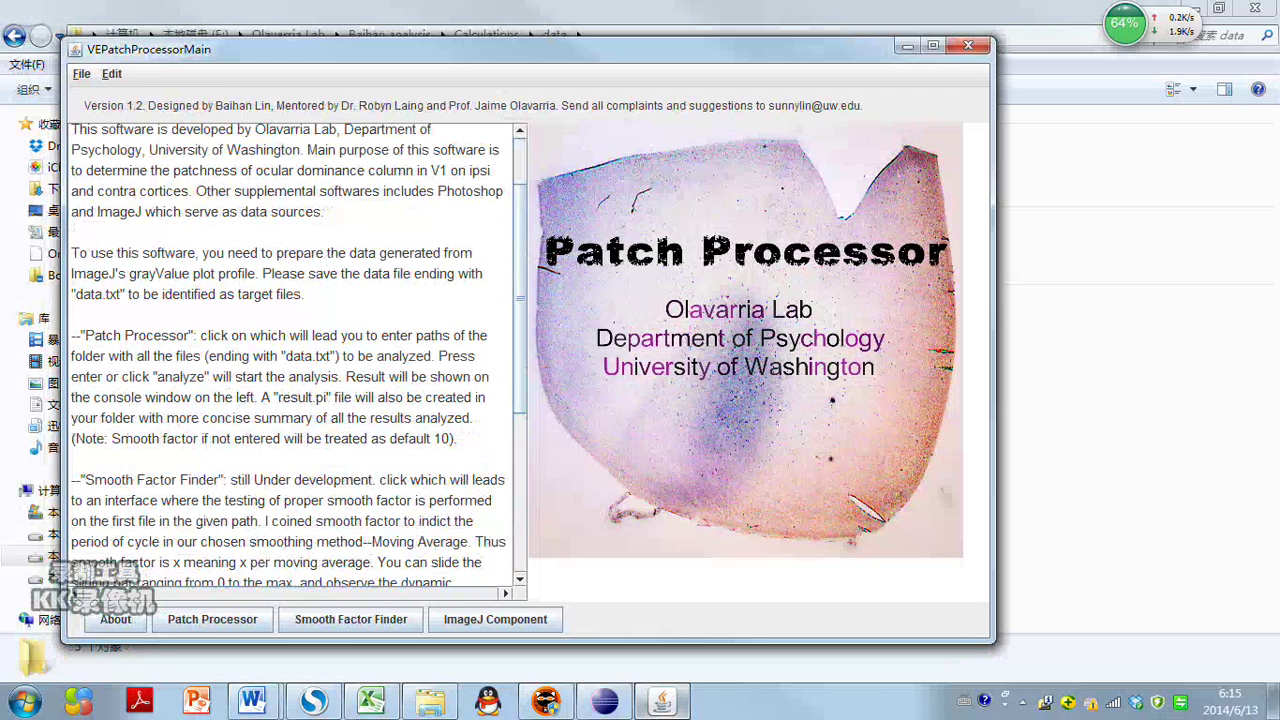
scroll(298, 359, "down", 3)
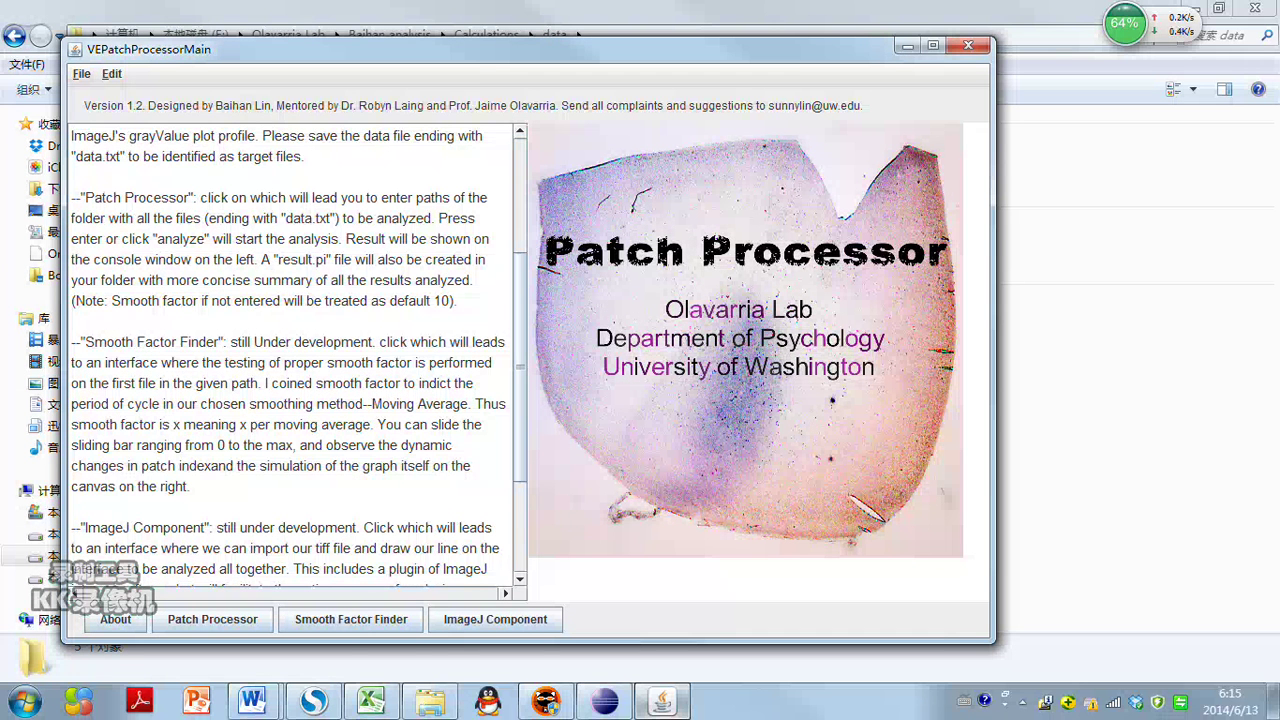
scroll(295, 355, "down", 4)
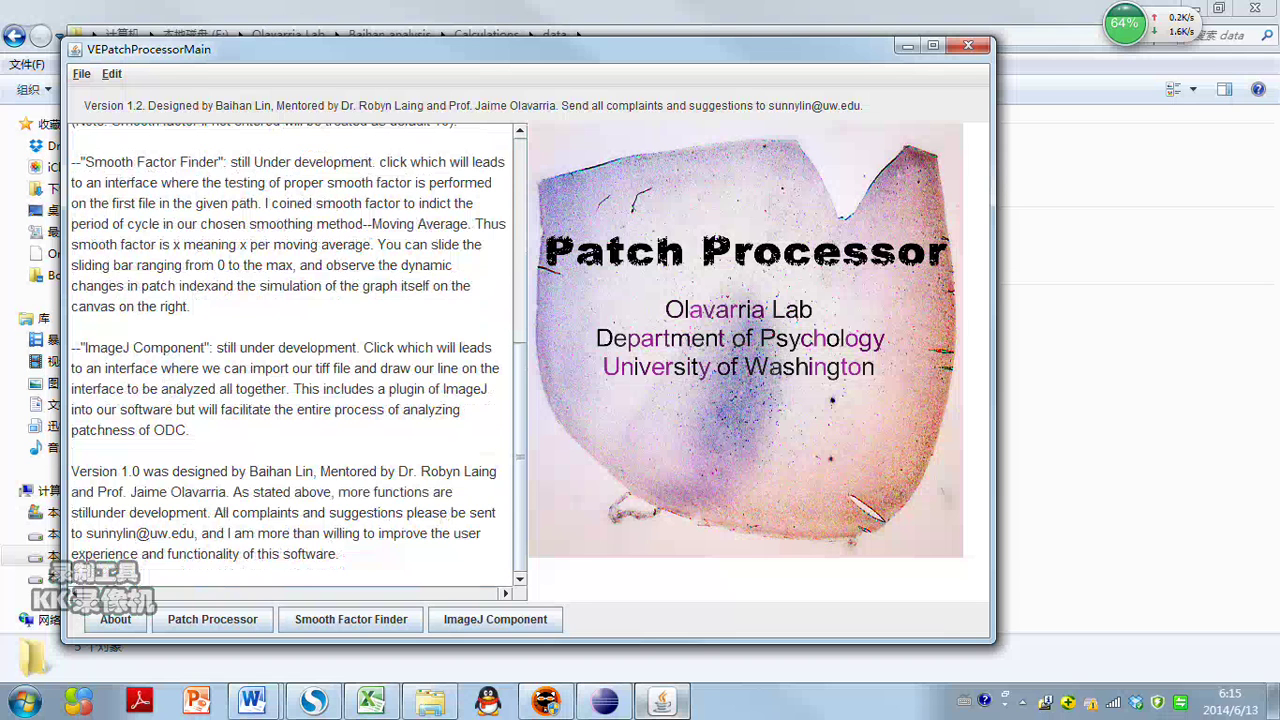
left_click(506, 622)
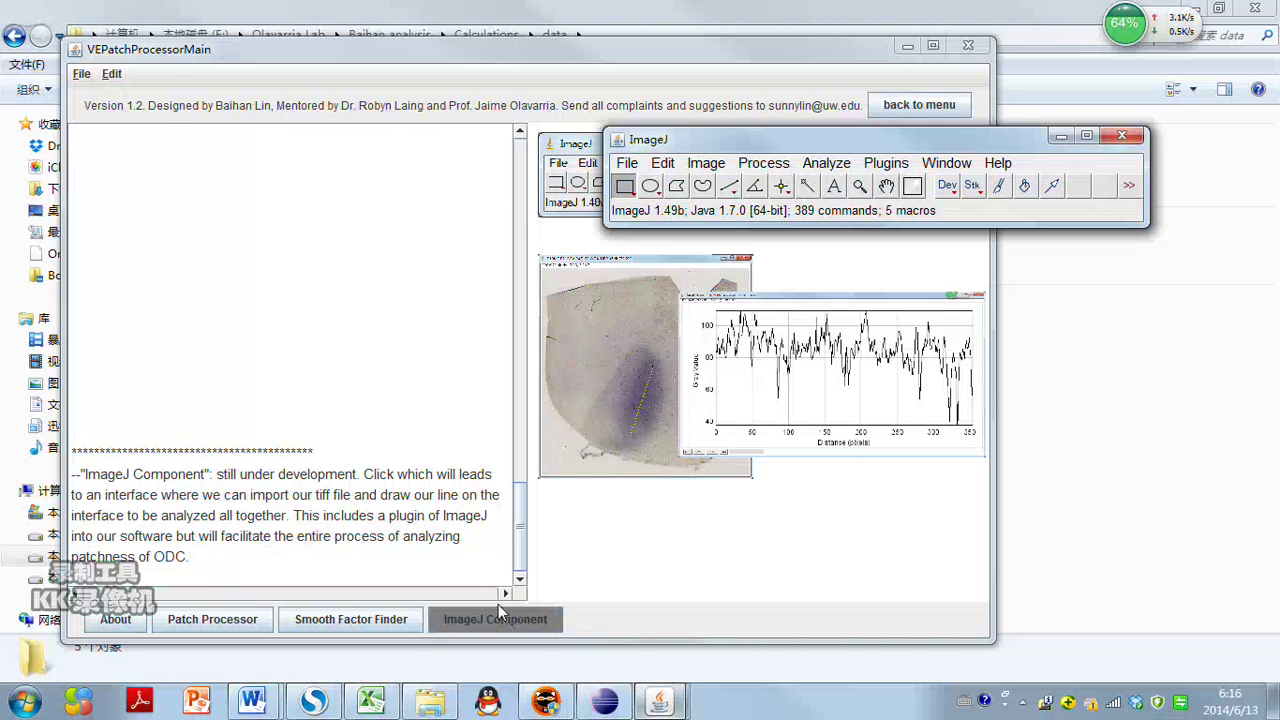
- Open the 20140611data folder, view CDBE-5 I HRP Ctrl s4 data.tiff in the photo viewer and close it
left_click(1085, 430)
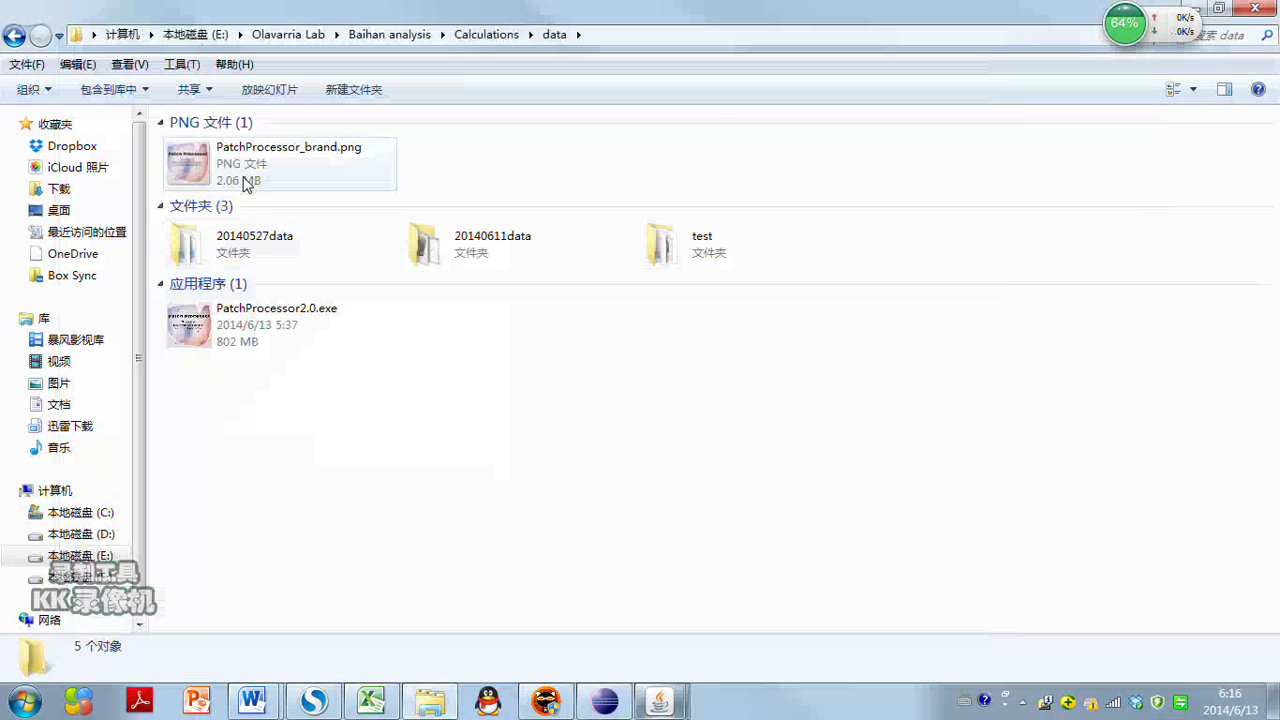
double_click(415, 255)
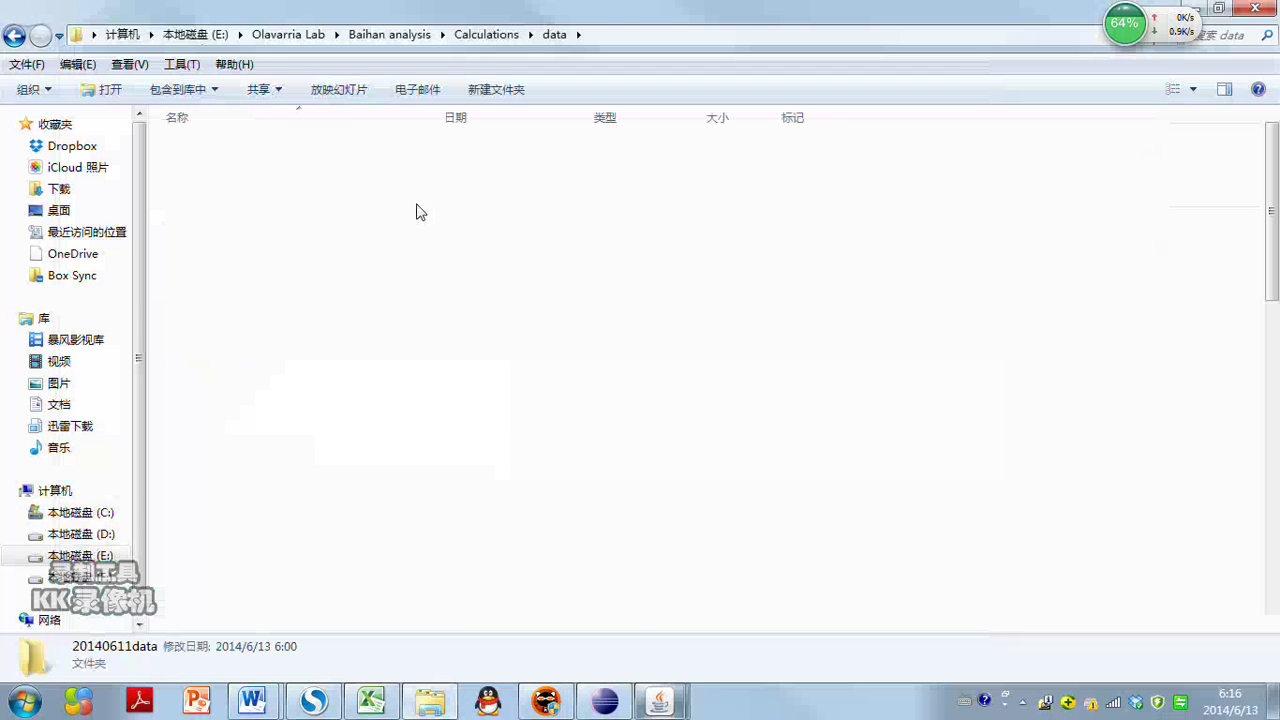
left_click(340, 150)
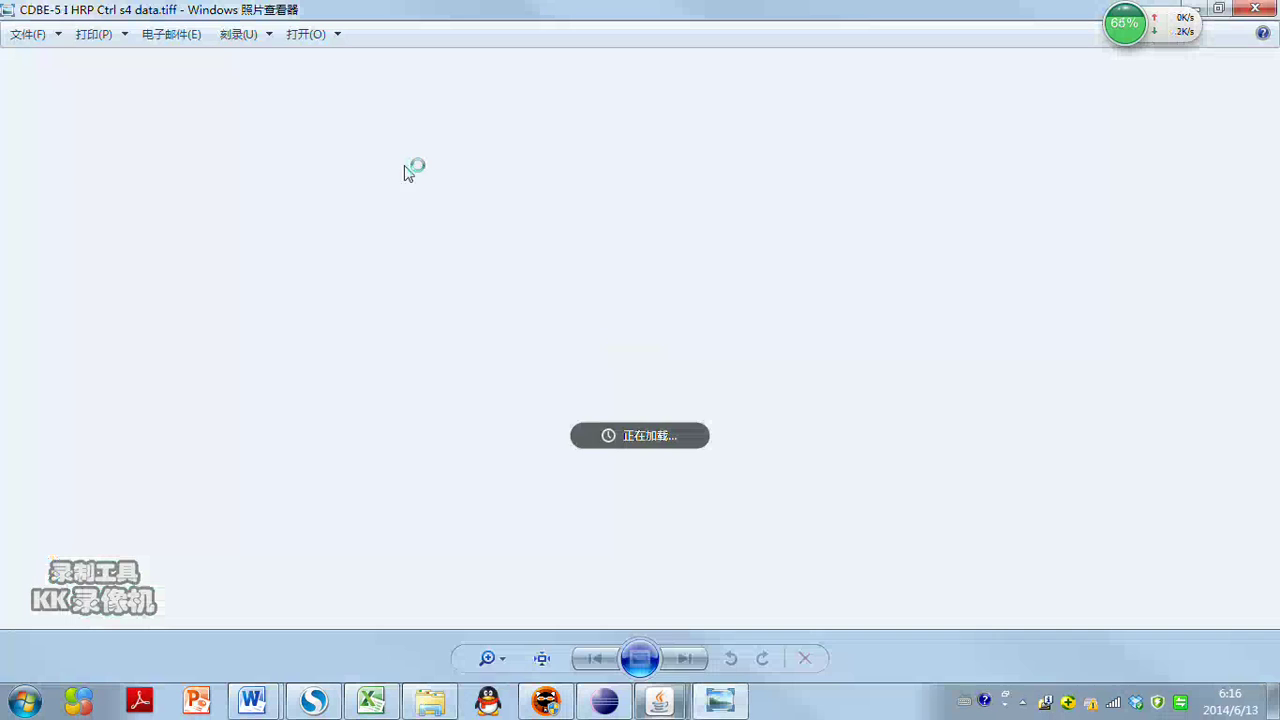
double_click(529, 18)
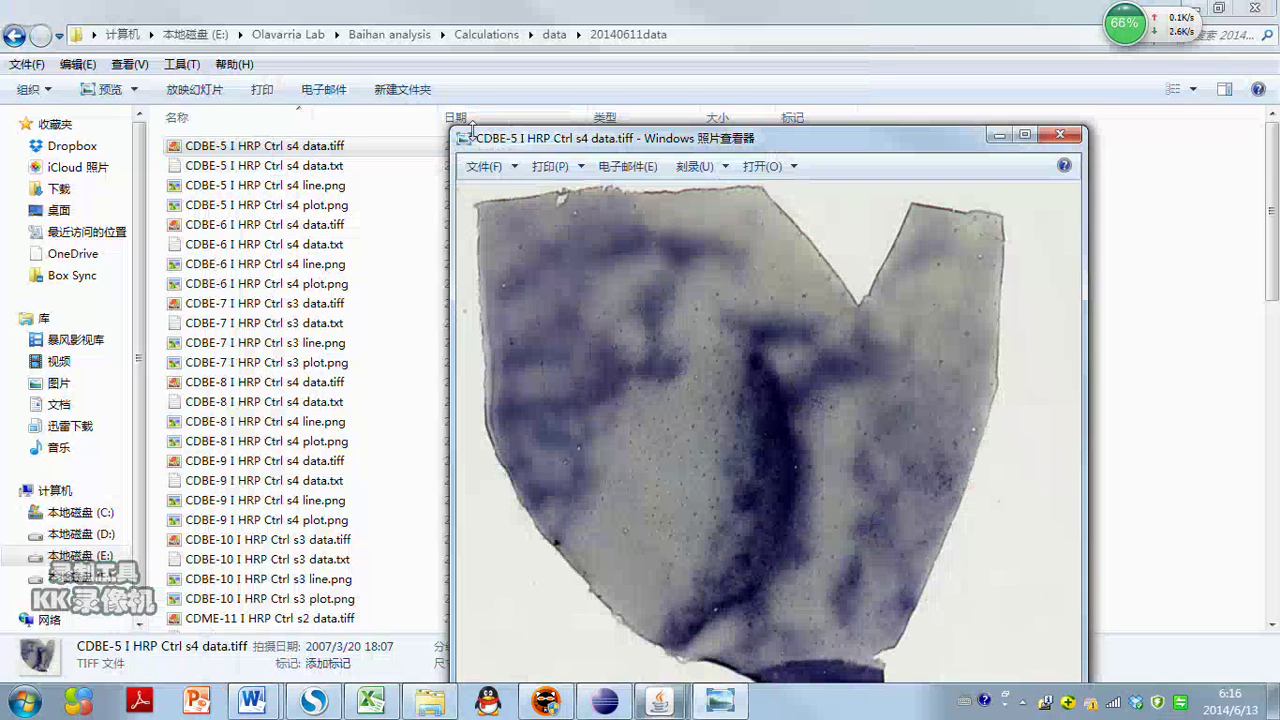
double_click(500, 147)
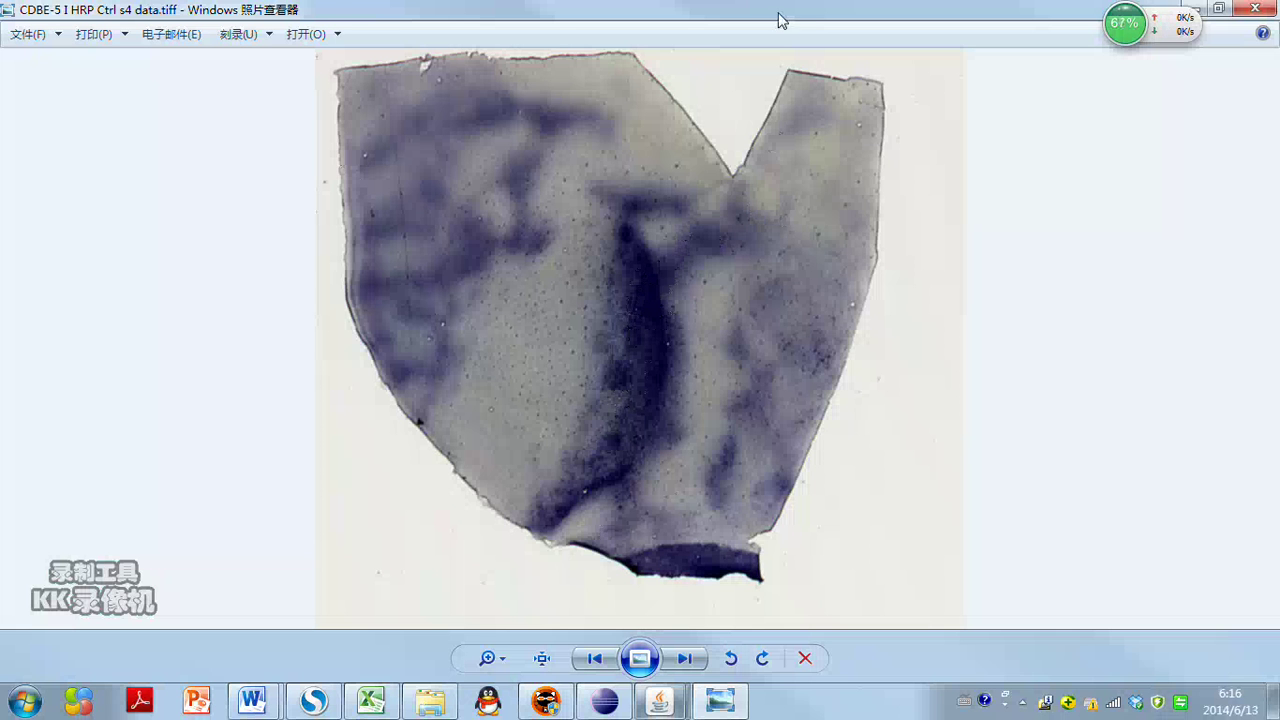
left_click_drag(778, 33, 606, 137)
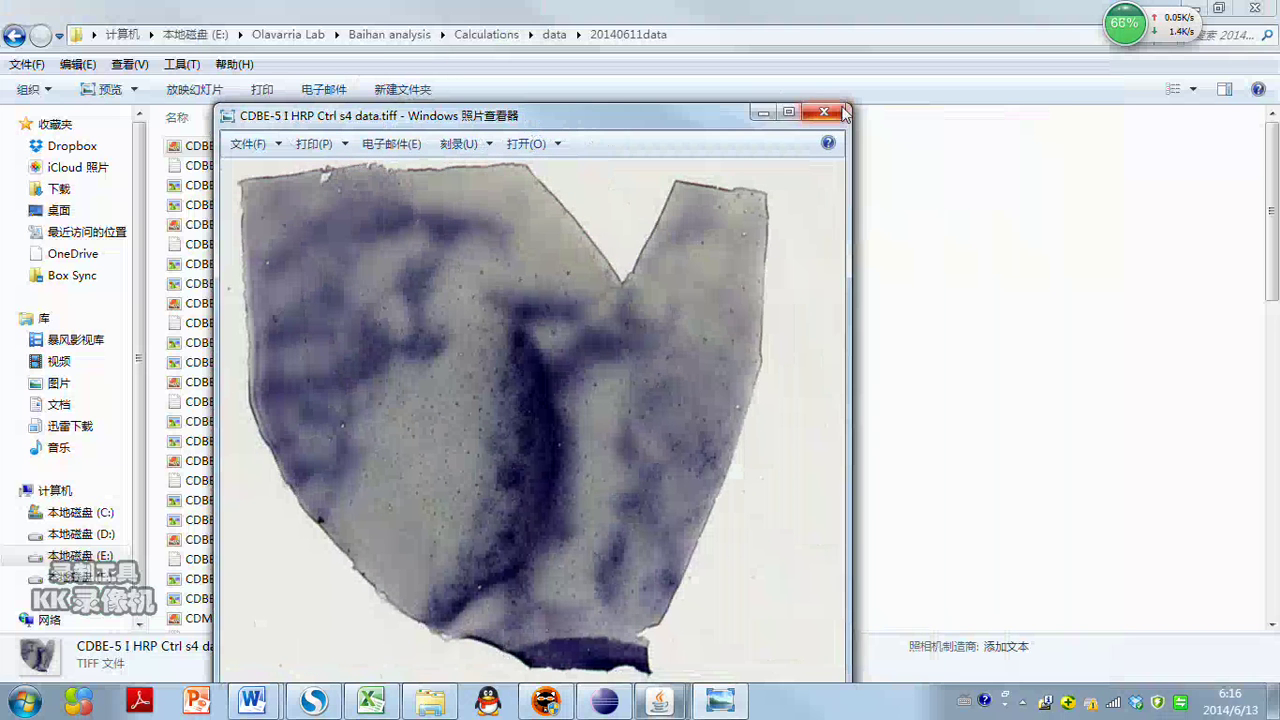
key("alt+F4")
- Bring ImageJ forward and load CDBE-5 I HRP Ctrl s4 data.tiff into it from the 20140611data folder
mouse_move(659, 700)
left_click(737, 651)
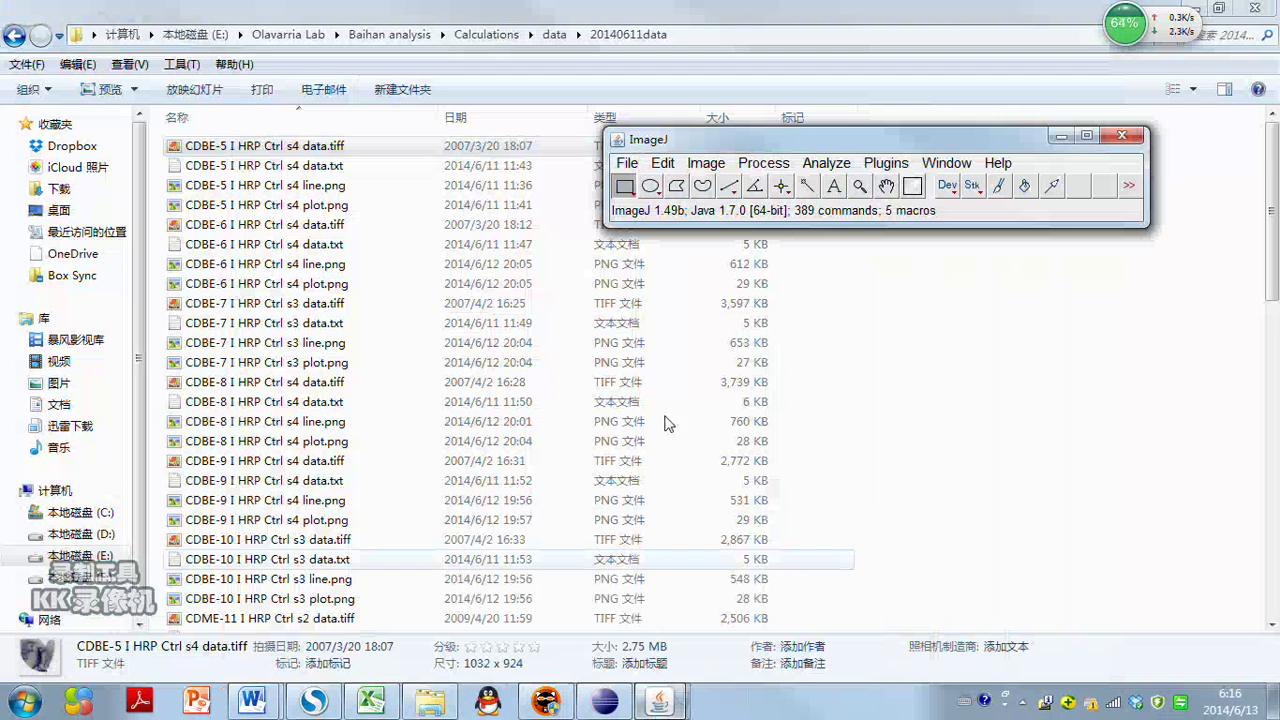
left_click_drag(470, 145, 712, 205)
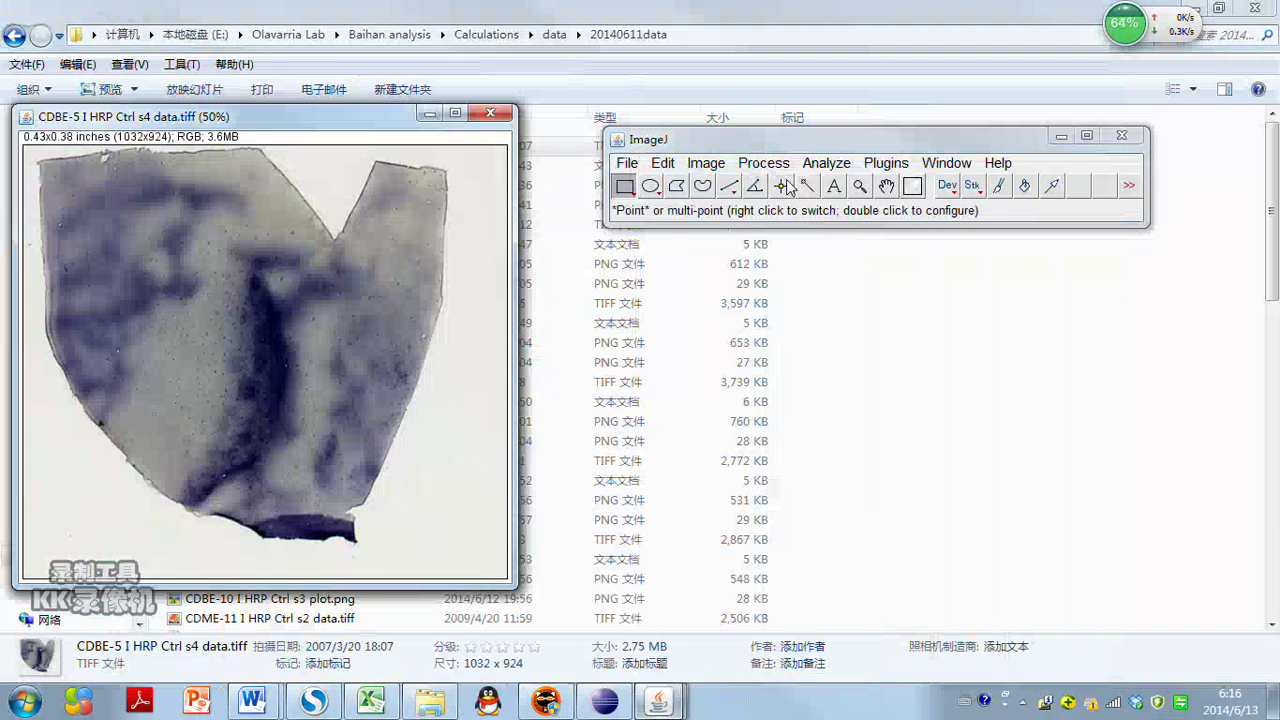
- Draw a near-vertical straight line about 301 pixels long along the dark central band and remove the image's scale
double_click(739, 188)
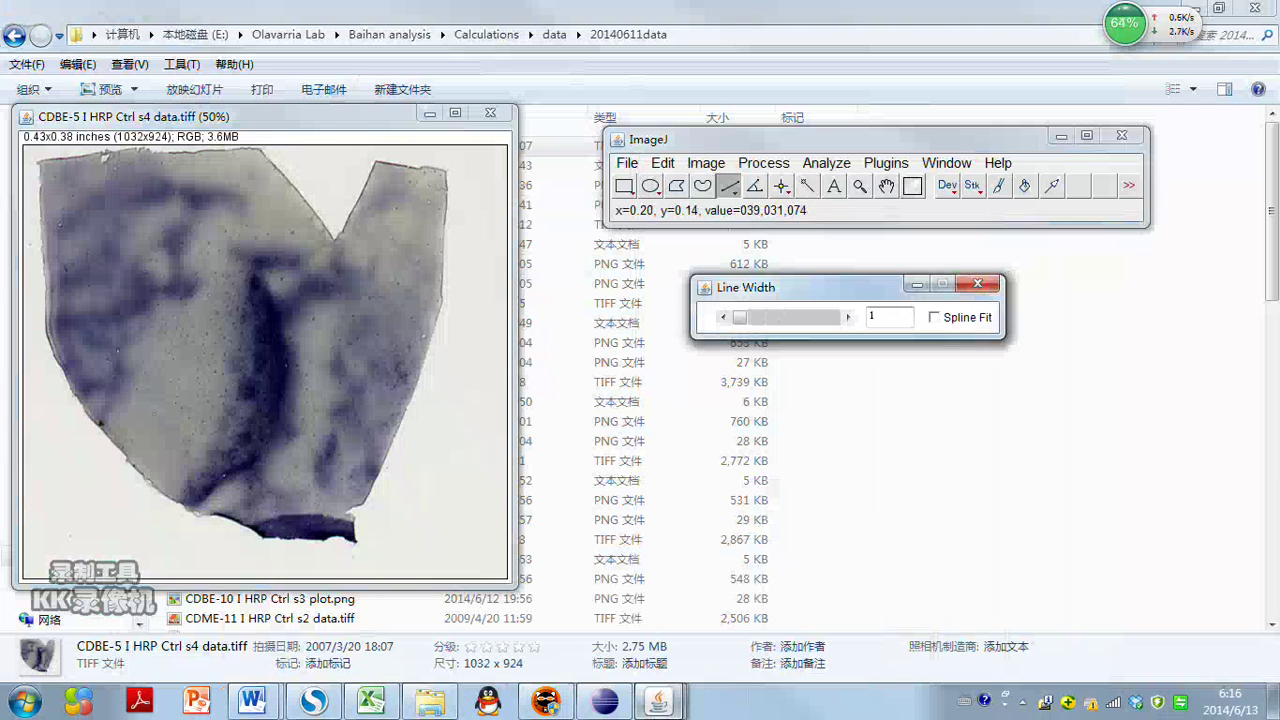
left_click_drag(253, 300, 243, 440)
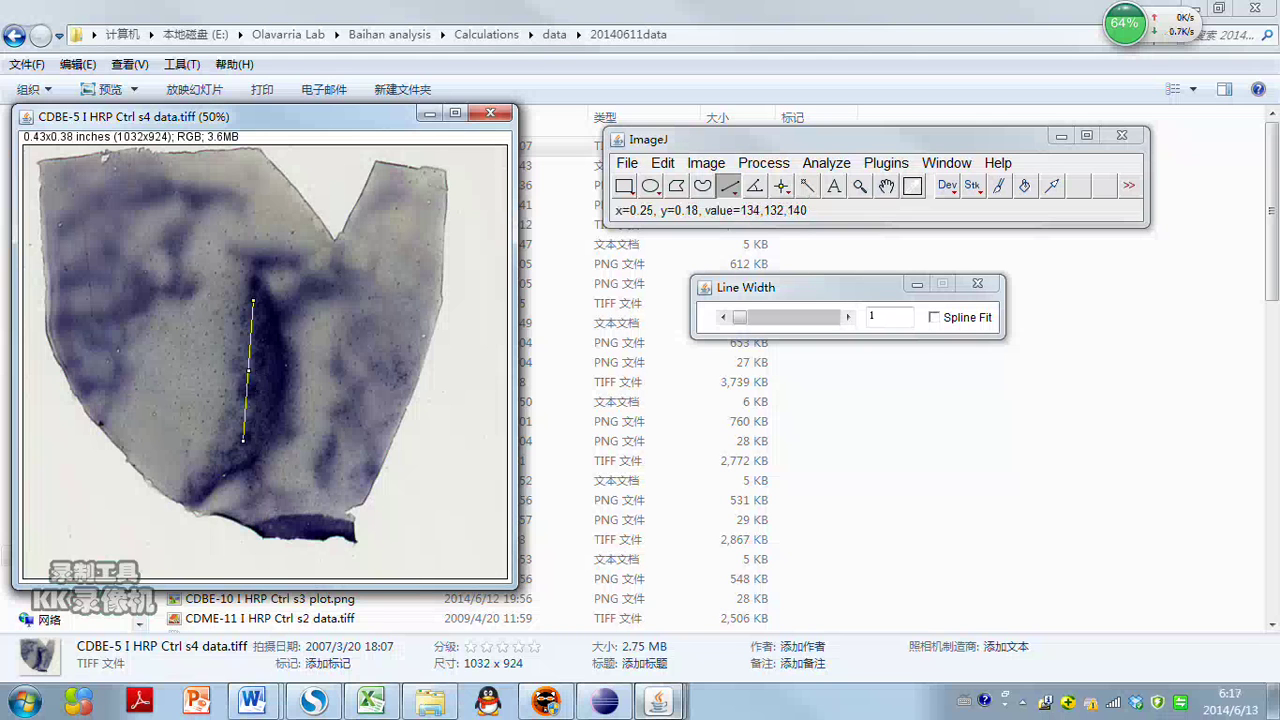
left_click(826, 163)
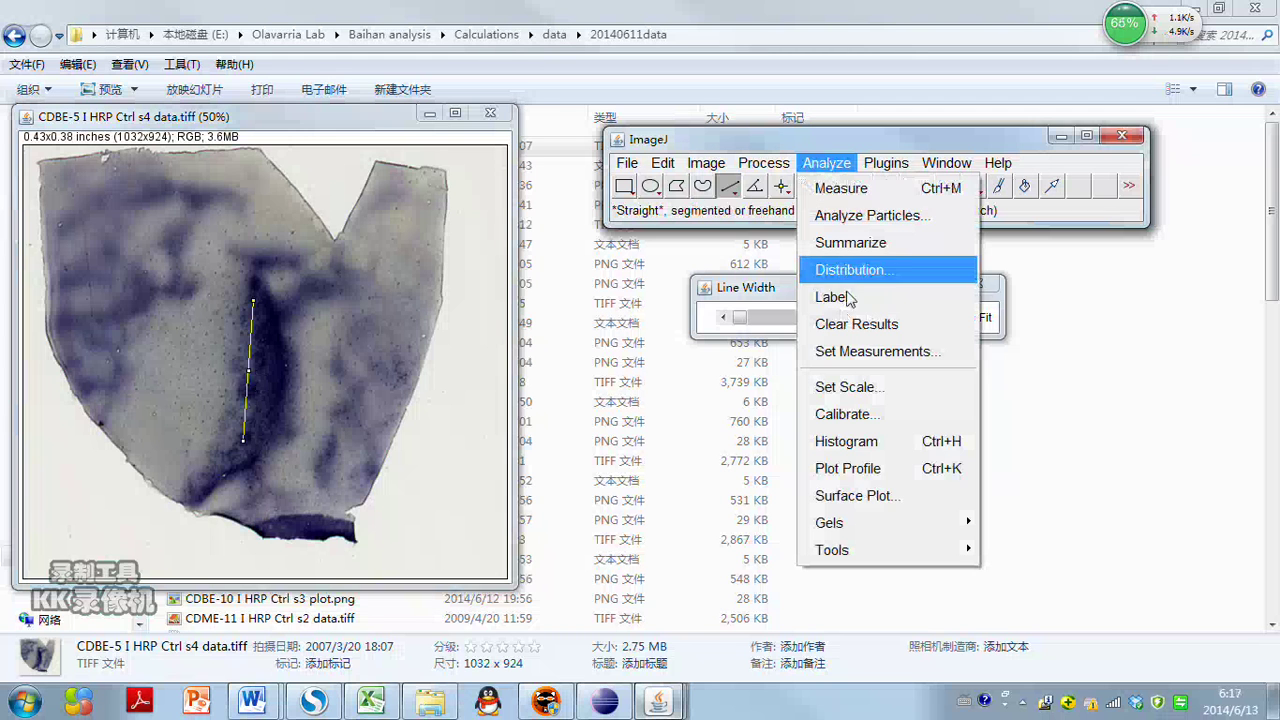
left_click(862, 388)
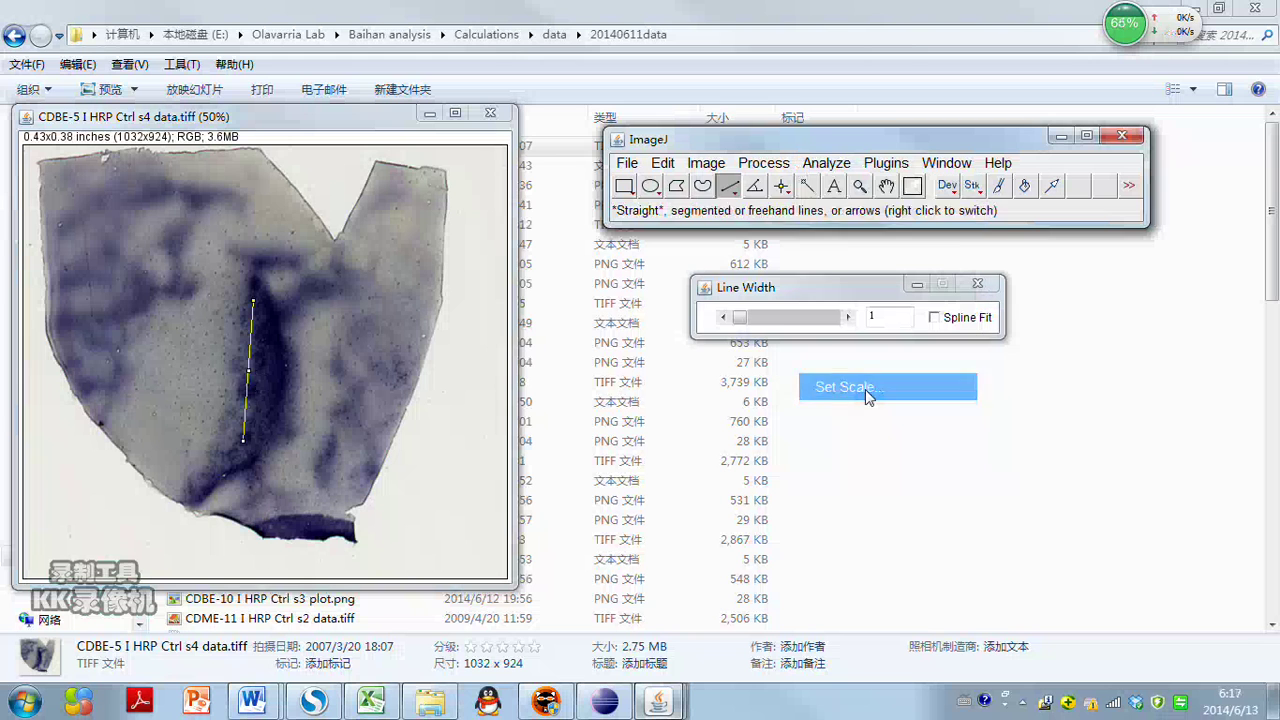
left_click(668, 268)
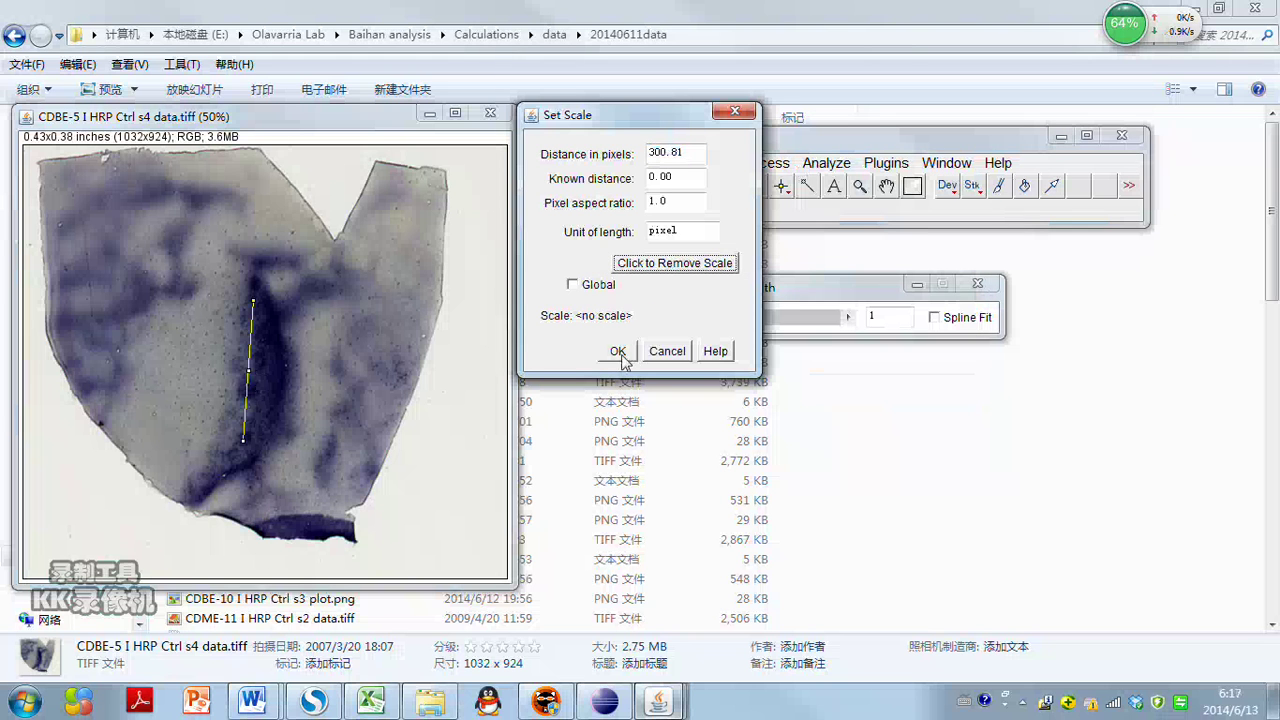
left_click(620, 350)
- Plot the gray-value profile along the thin line and place the plot window beside the image
left_click(826, 163)
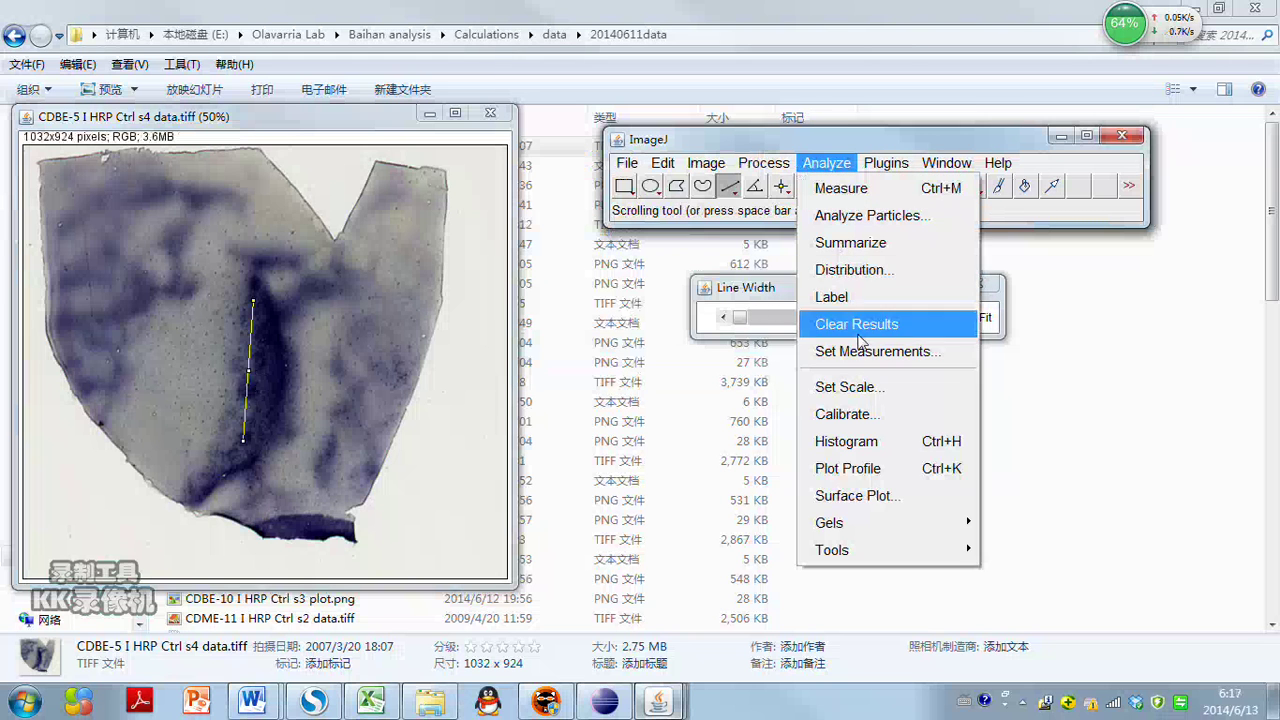
left_click(869, 474)
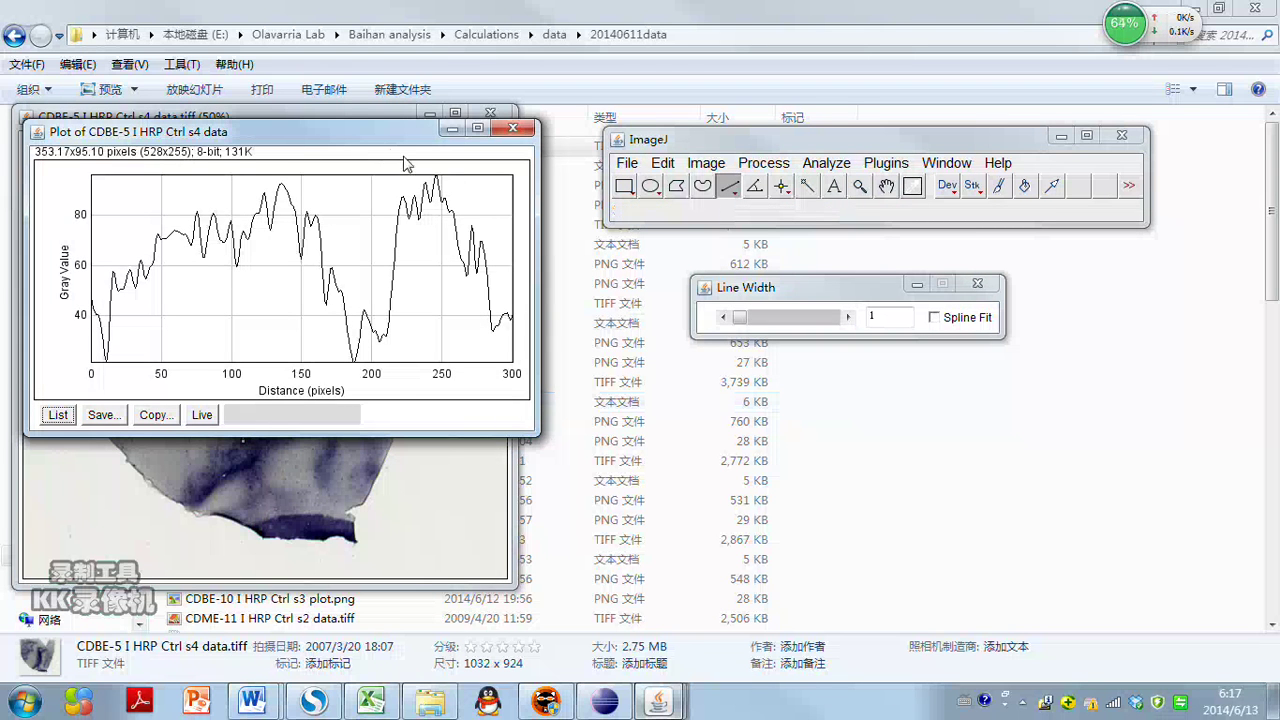
left_click_drag(386, 131, 822, 347)
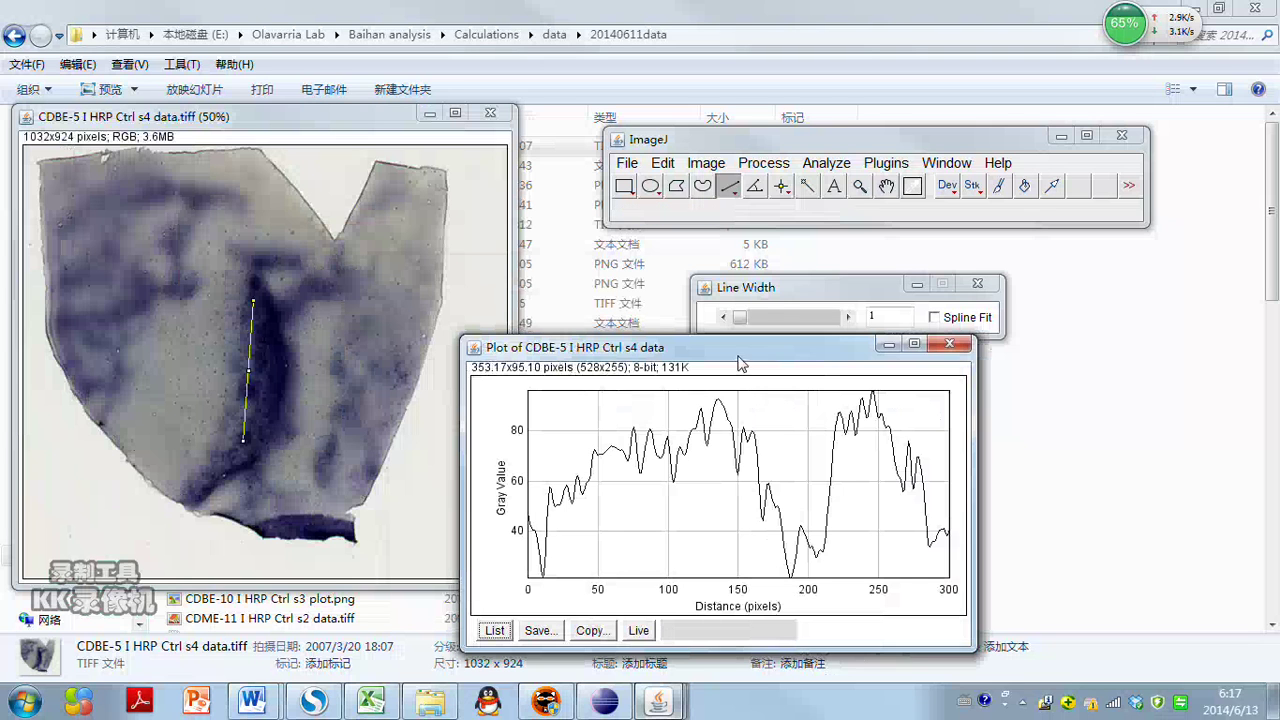
- Move the Line Width window clear of the plot and set the line width to 100
left_click_drag(772, 288, 720, 288)
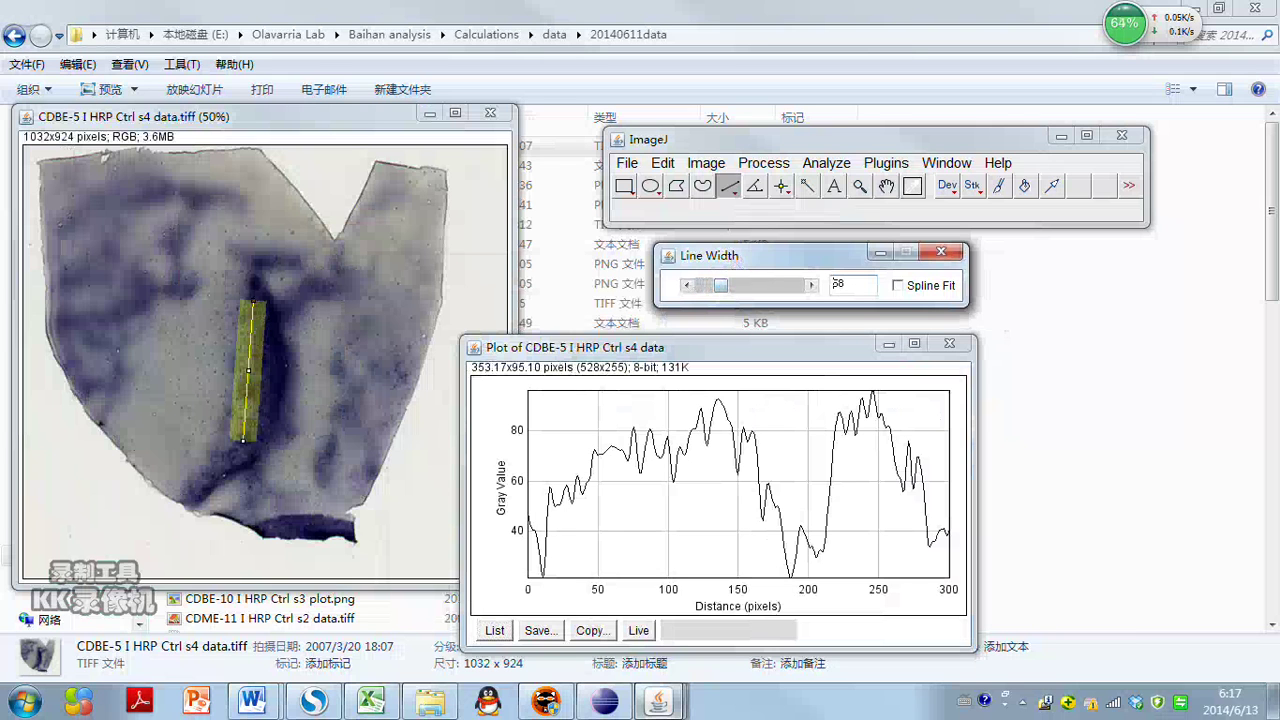
double_click(839, 284)
type("100")
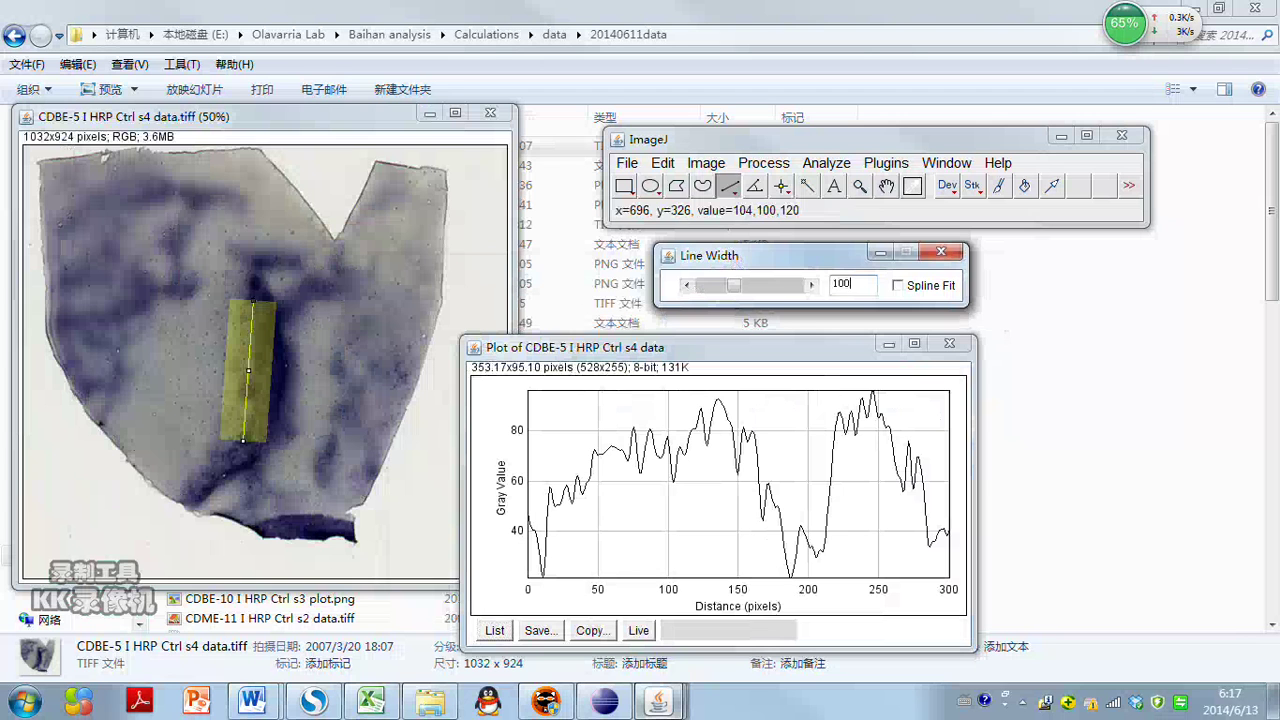
- Shift the widened line and tilt it by its upper end to follow the dark central band
left_click_drag(265, 364, 272, 368)
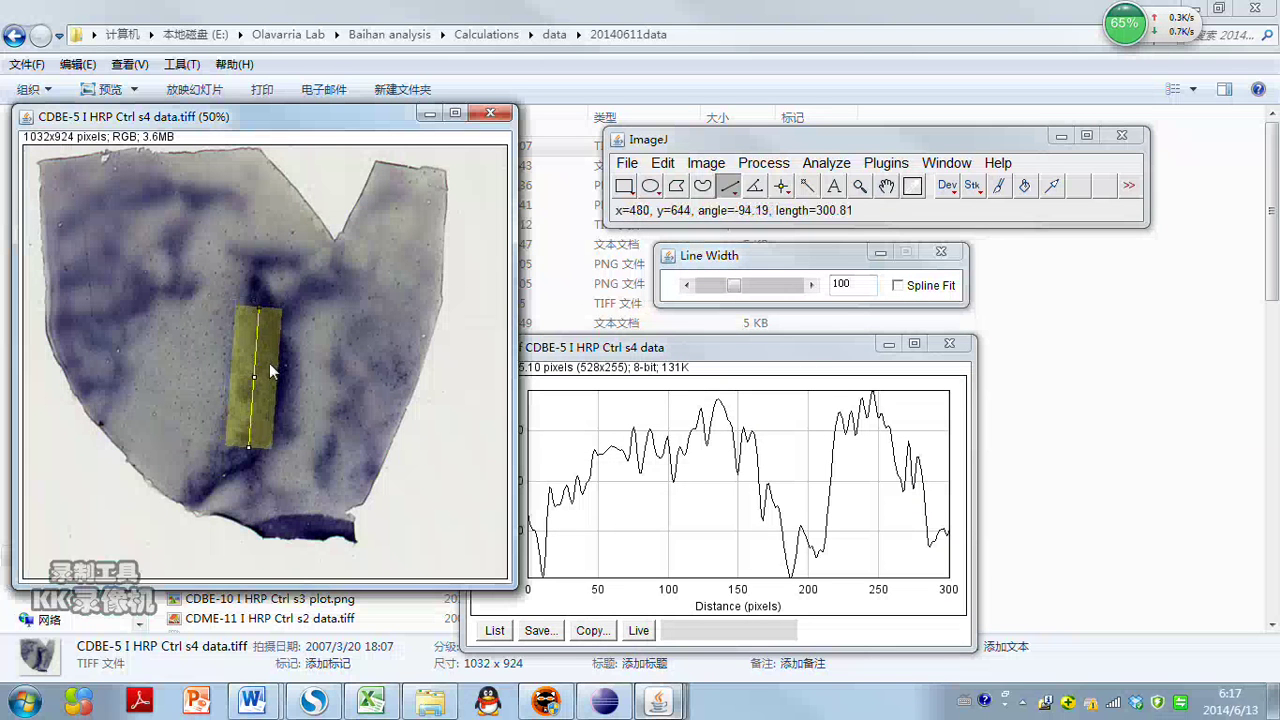
left_click_drag(263, 315, 263, 313)
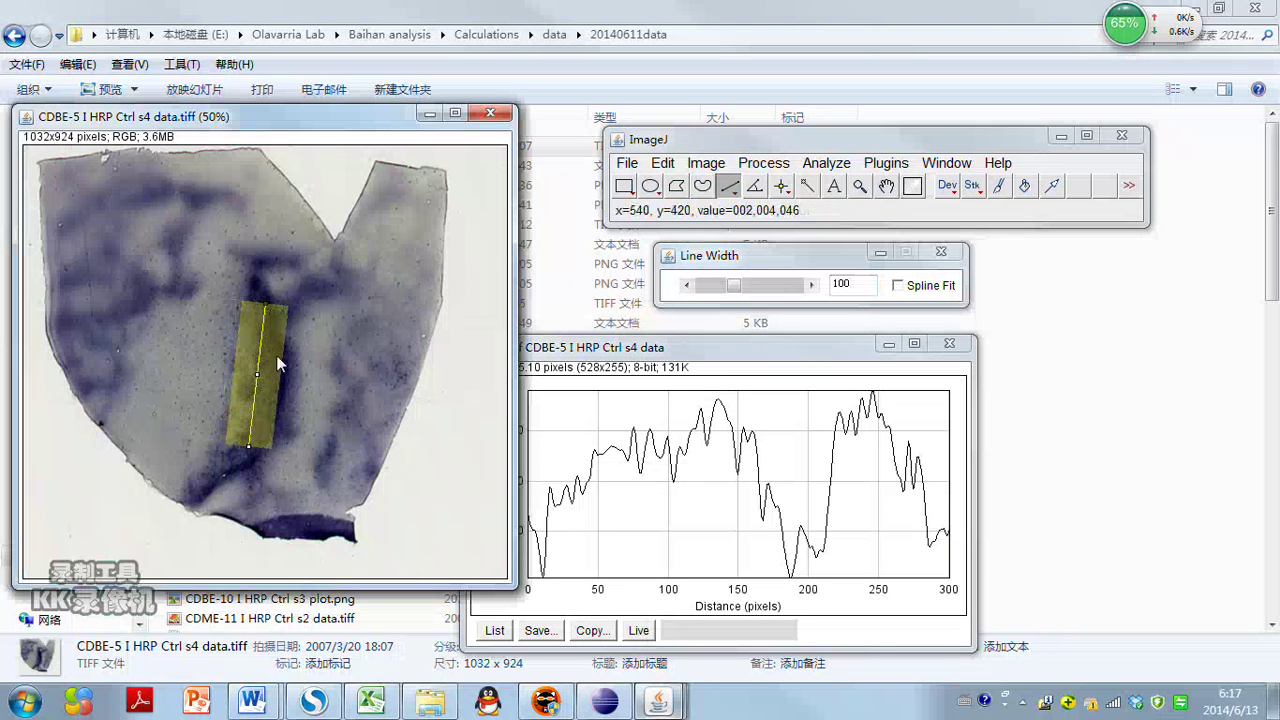
left_click_drag(273, 375, 267, 367)
mouse_move(257, 305)
left_mouse_down()
mouse_move(268, 304)
mouse_move(266, 334)
mouse_move(267, 313)
left_mouse_up()
- Close the old profile plot, plot the gray-value profile of the widened line and place the new plot beside the image
left_click(949, 343)
left_click(852, 167)
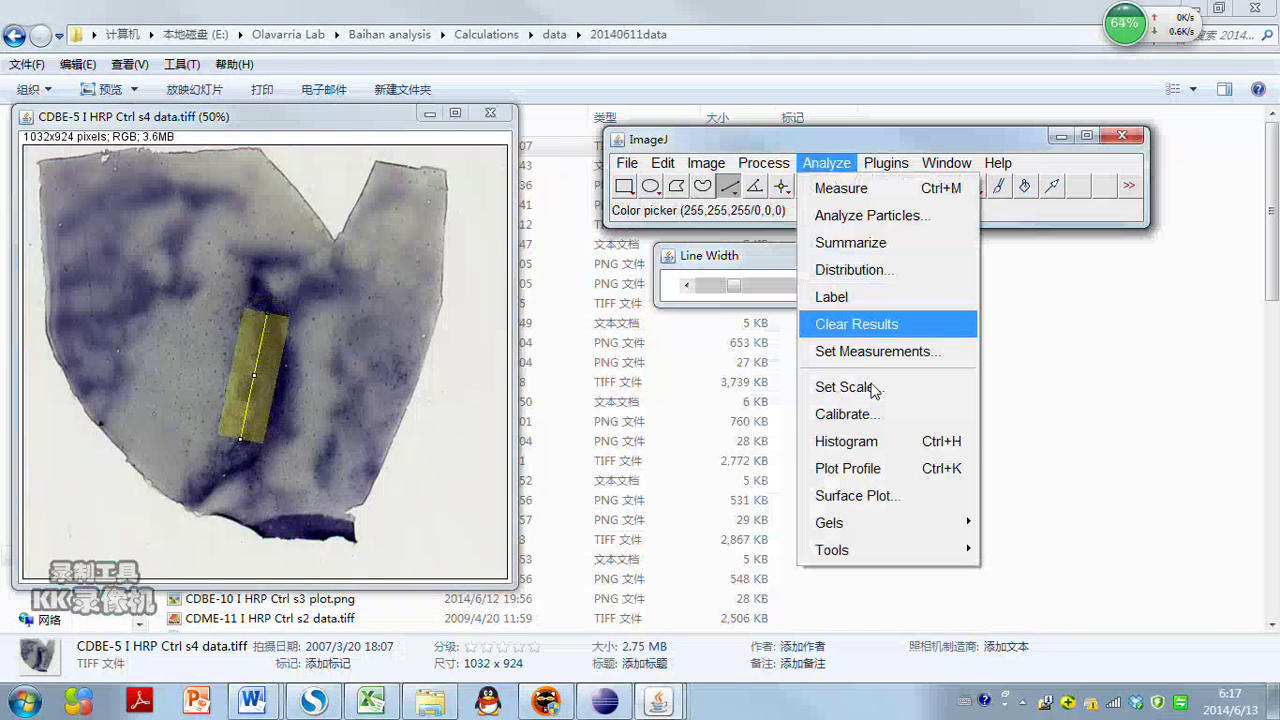
left_click(866, 467)
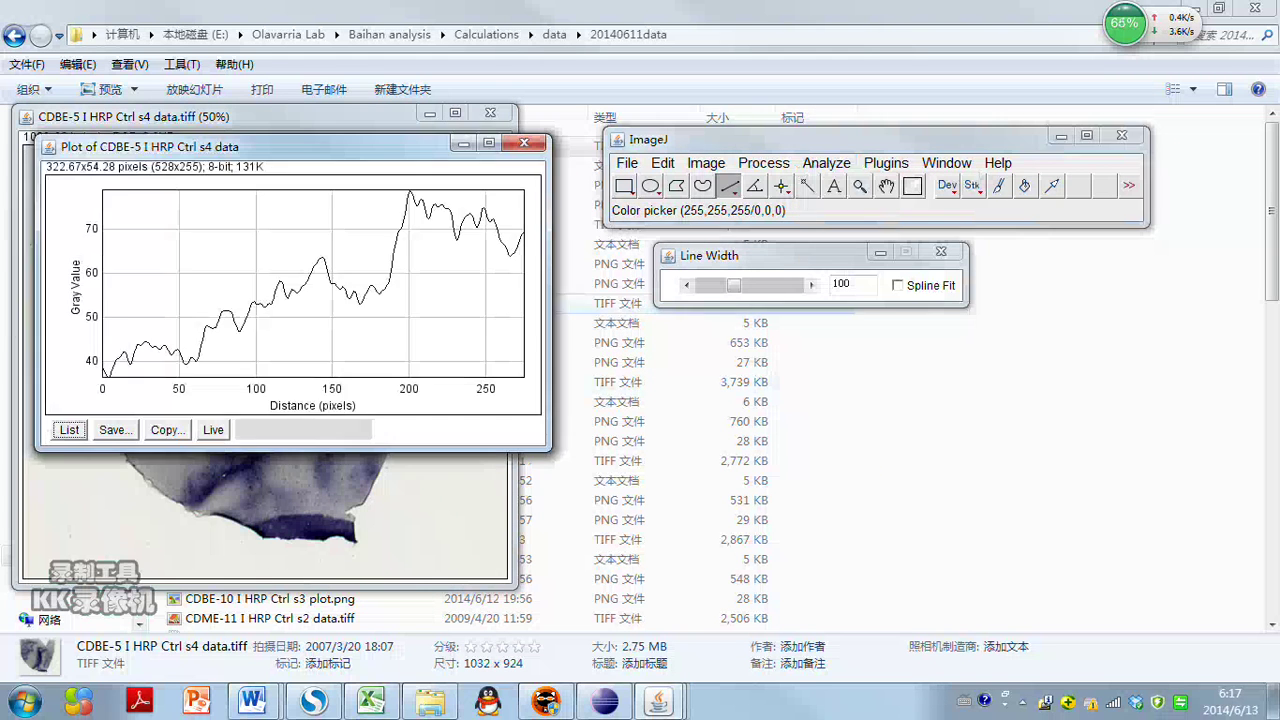
left_click_drag(386, 160, 869, 316)
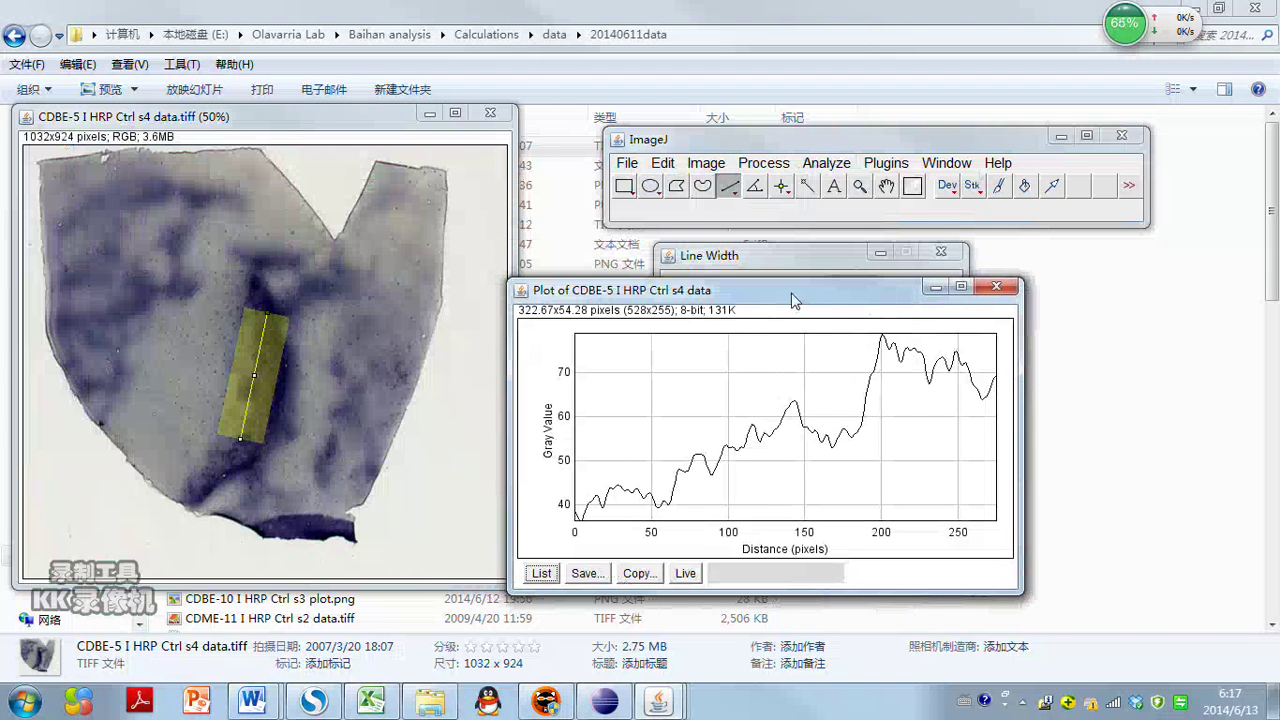
left_click_drag(798, 293, 840, 362)
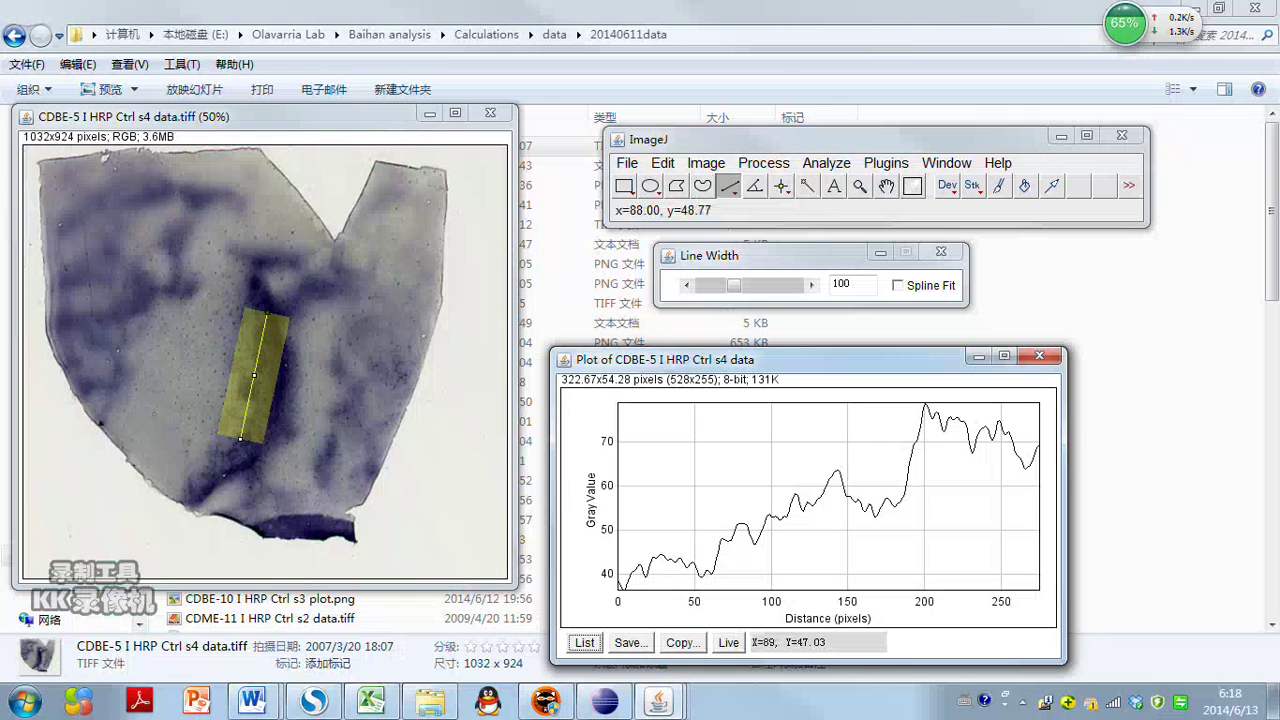
- View the list of plotted profile values and check saving them as CDBE-5 I HRP Ctrl s4 data.txt without saving
left_click(586, 643)
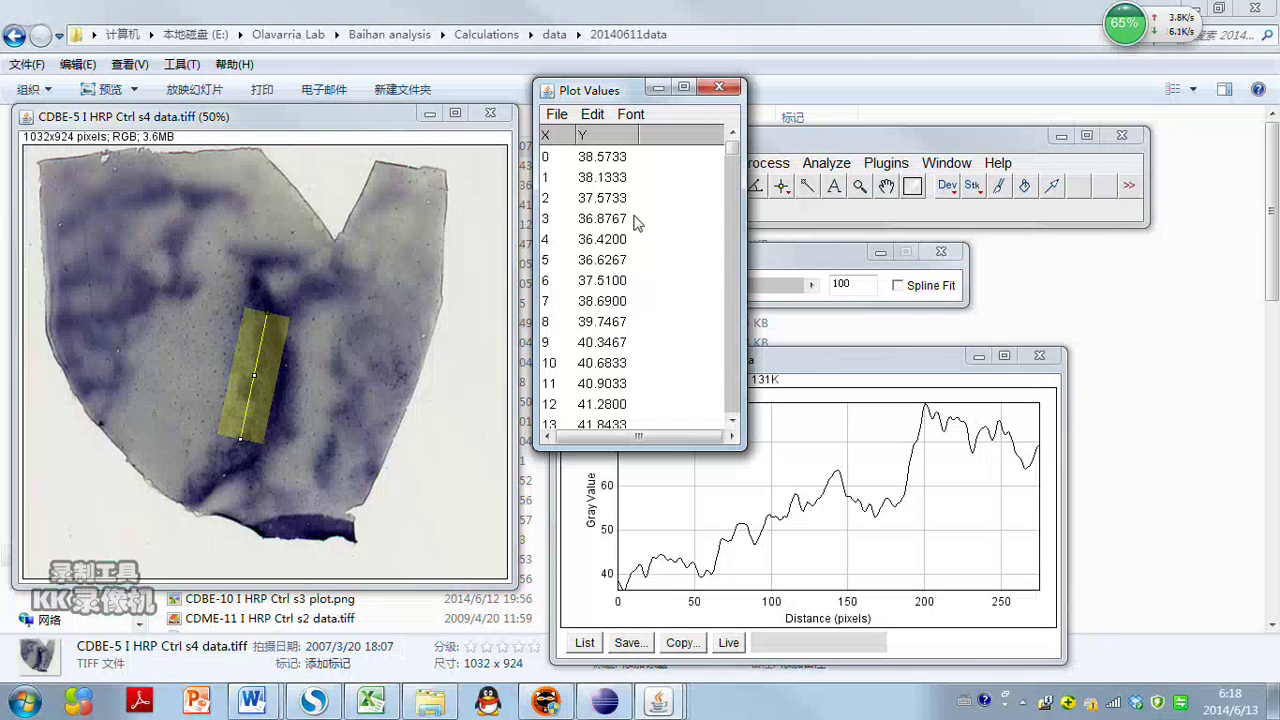
left_click(718, 87)
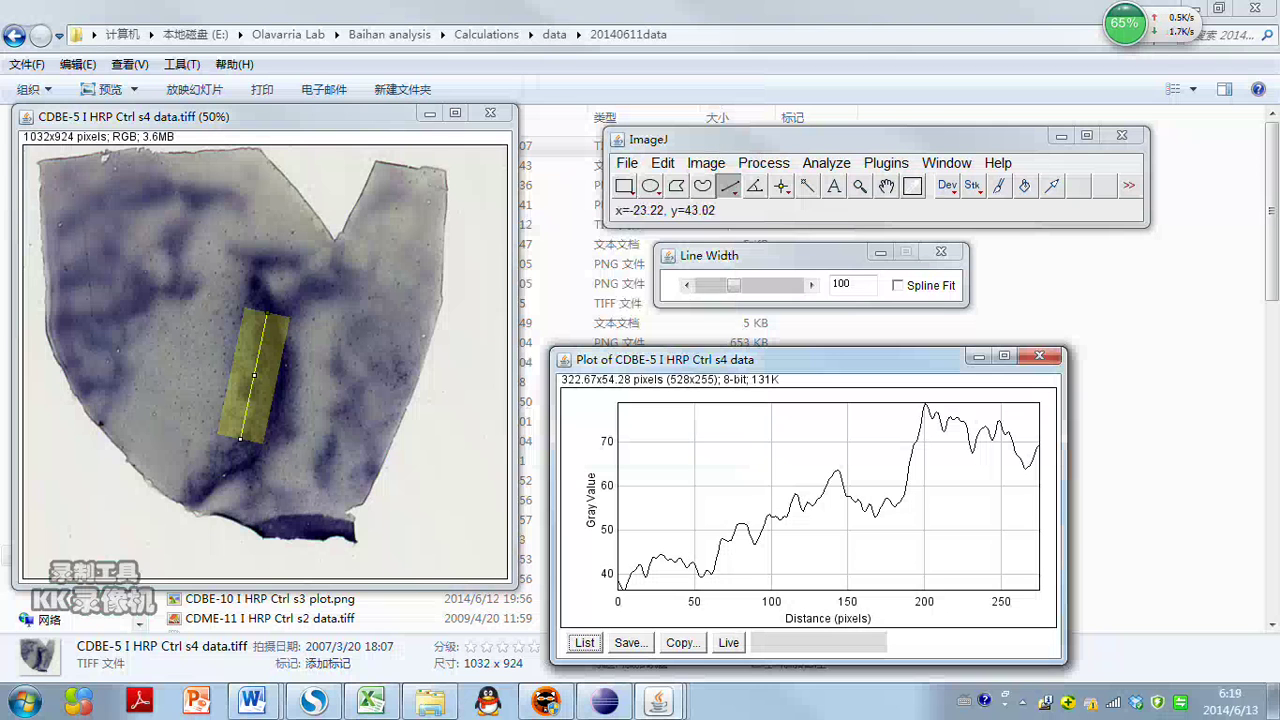
left_click(628, 643)
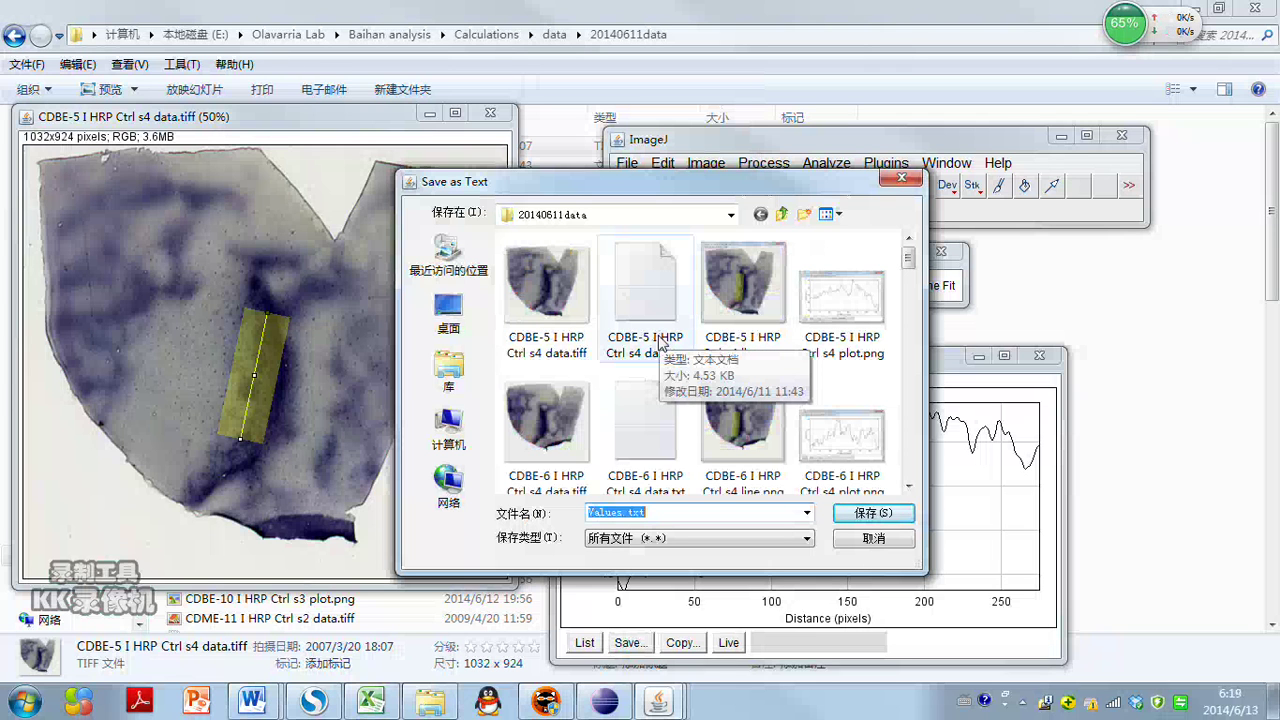
left_click(658, 343)
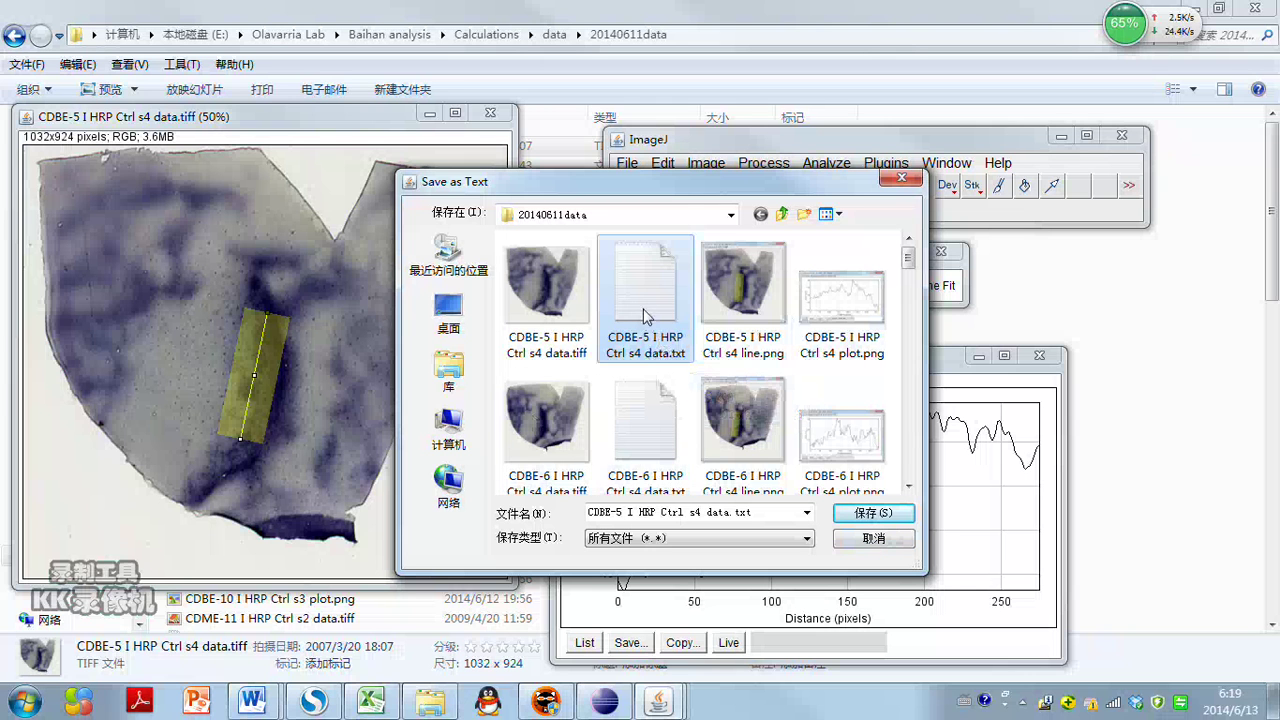
left_click(875, 542)
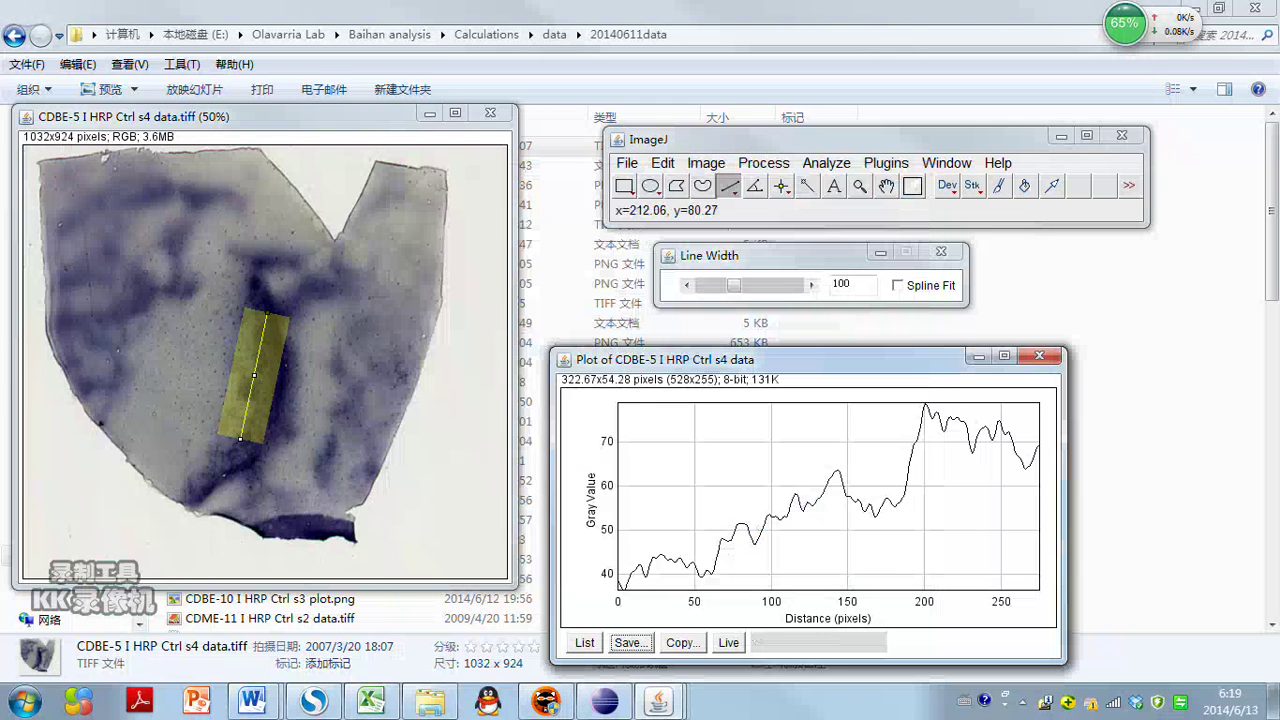
- Close the profile plot, the Line Width window and the ImageJ main window
left_click(1039, 355)
left_click(940, 252)
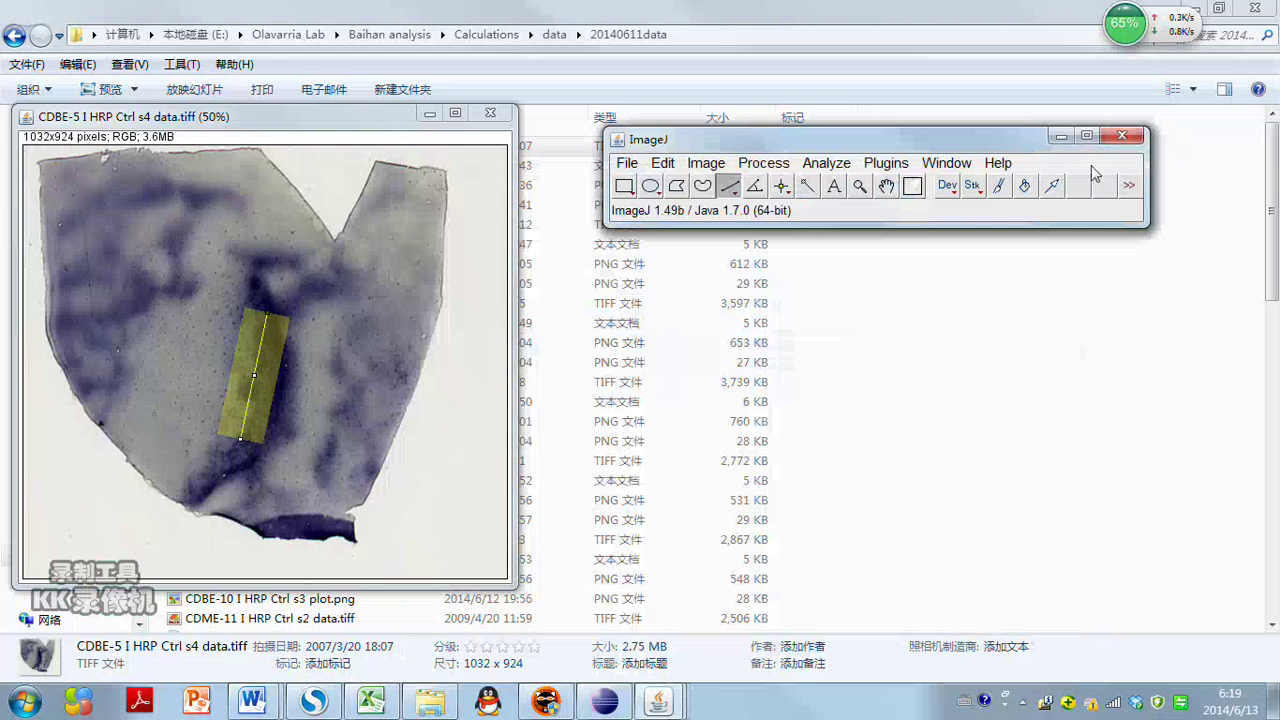
left_click(1128, 121)
mouse_move(657, 710)
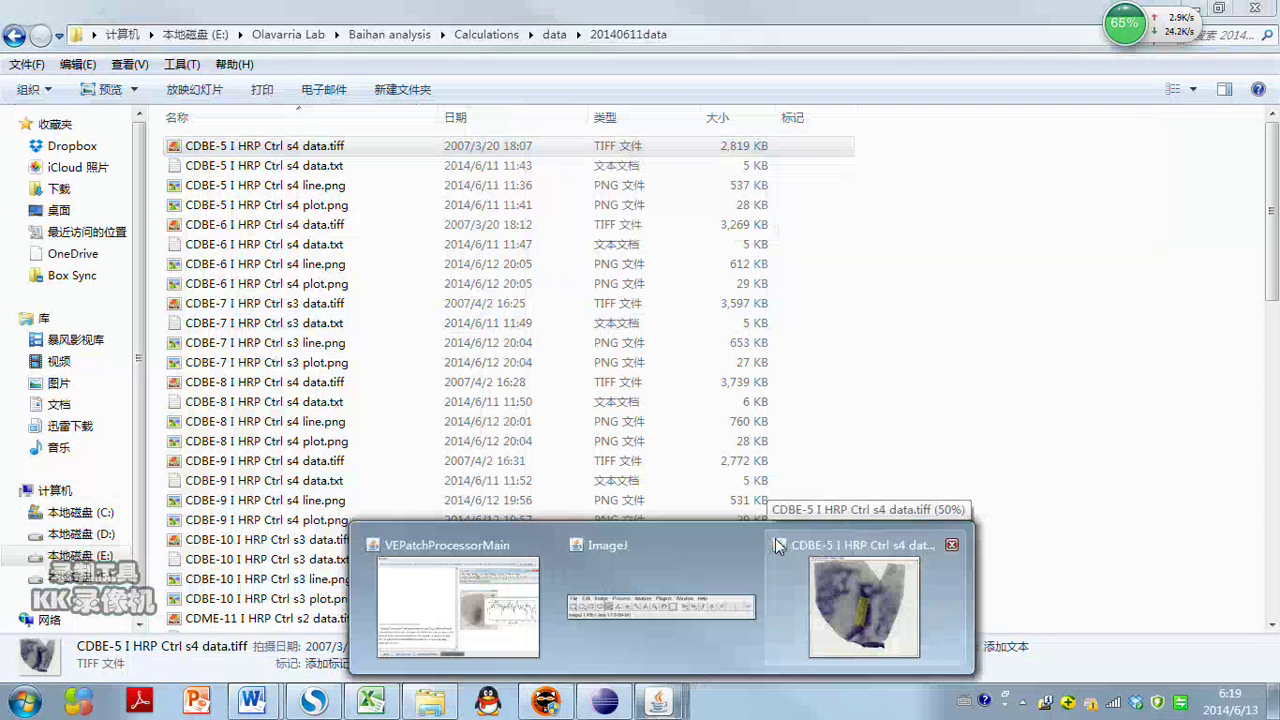
left_click(757, 547)
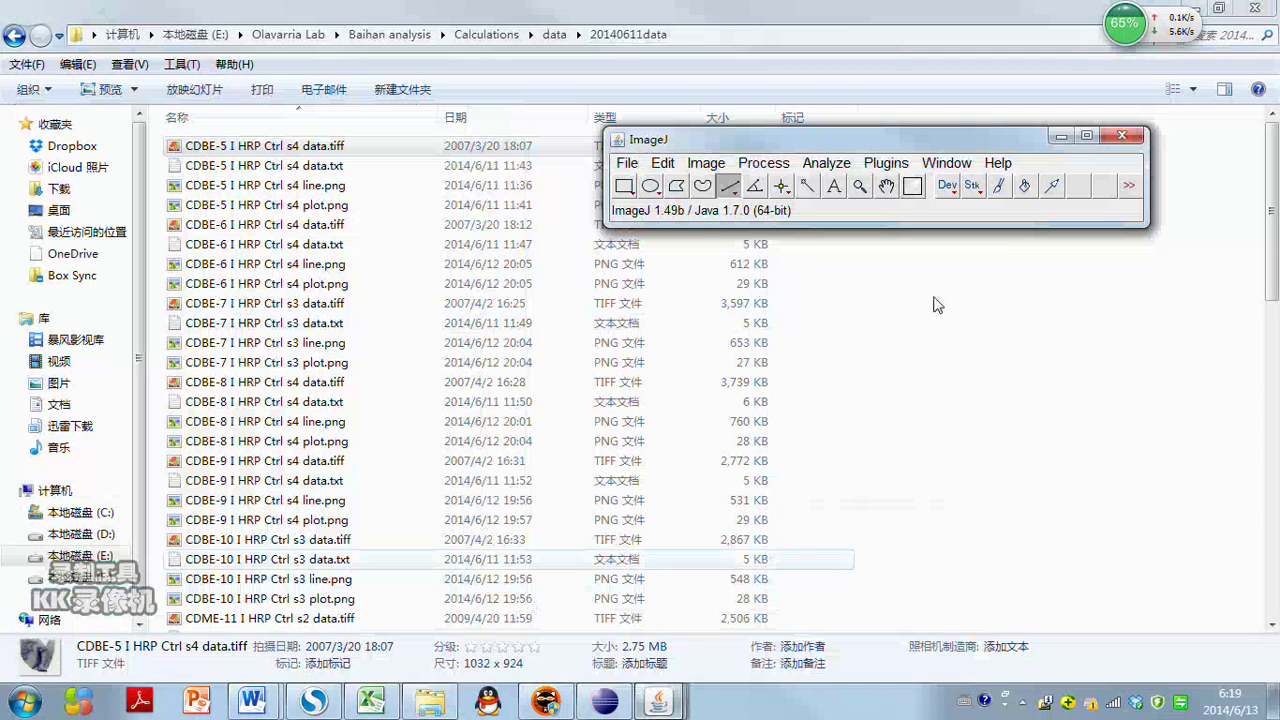
left_click(1122, 136)
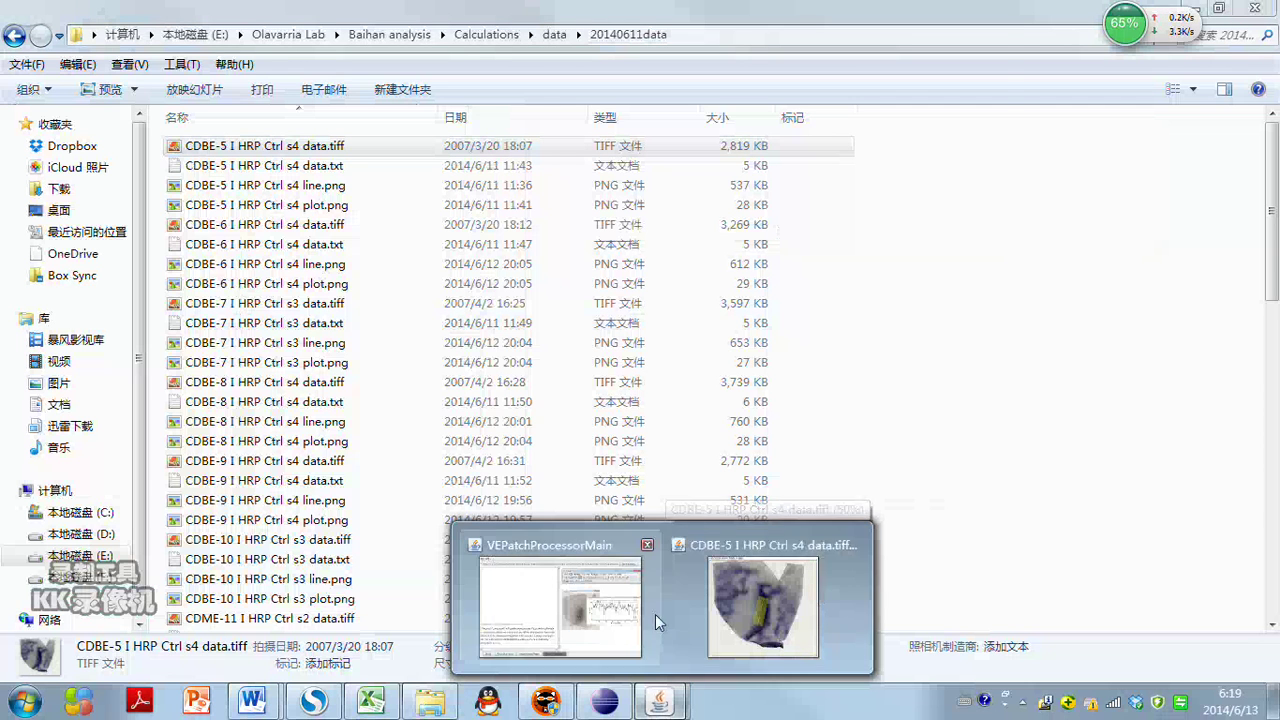
- Switch back to the VEPatchProcessorMain window and open its Patch Processor section
left_click(620, 610)
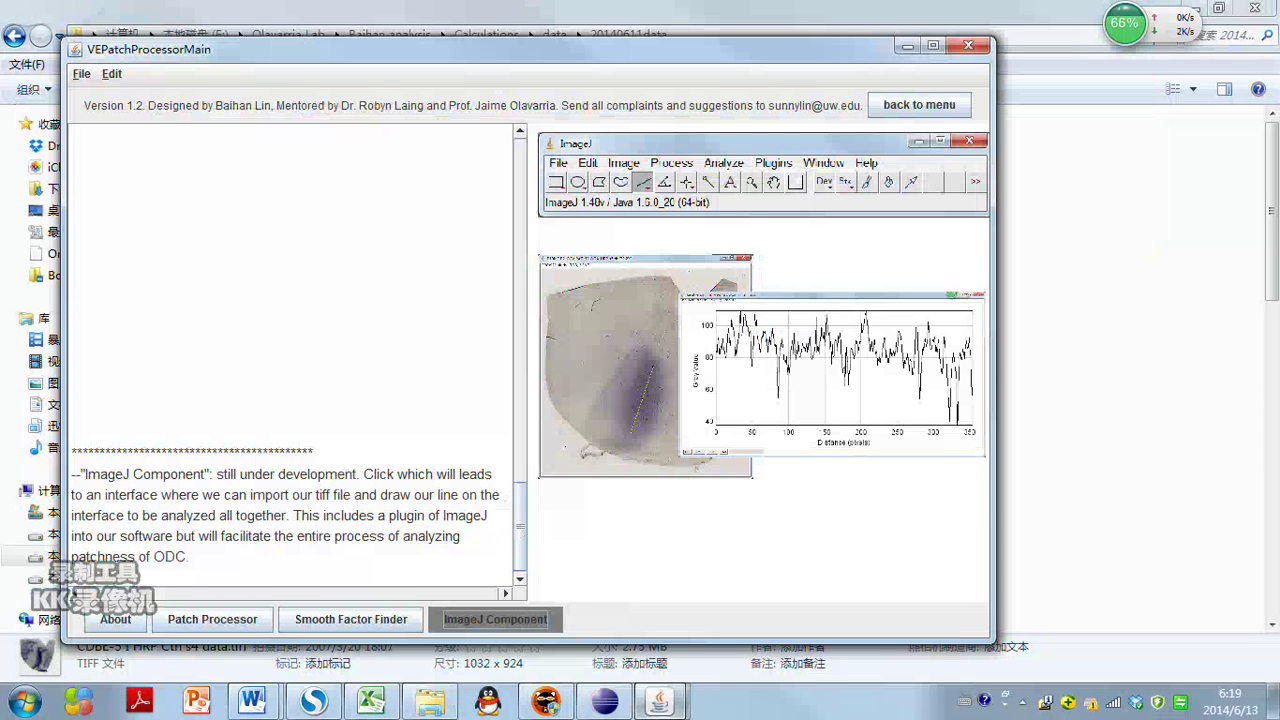
left_click(556, 620)
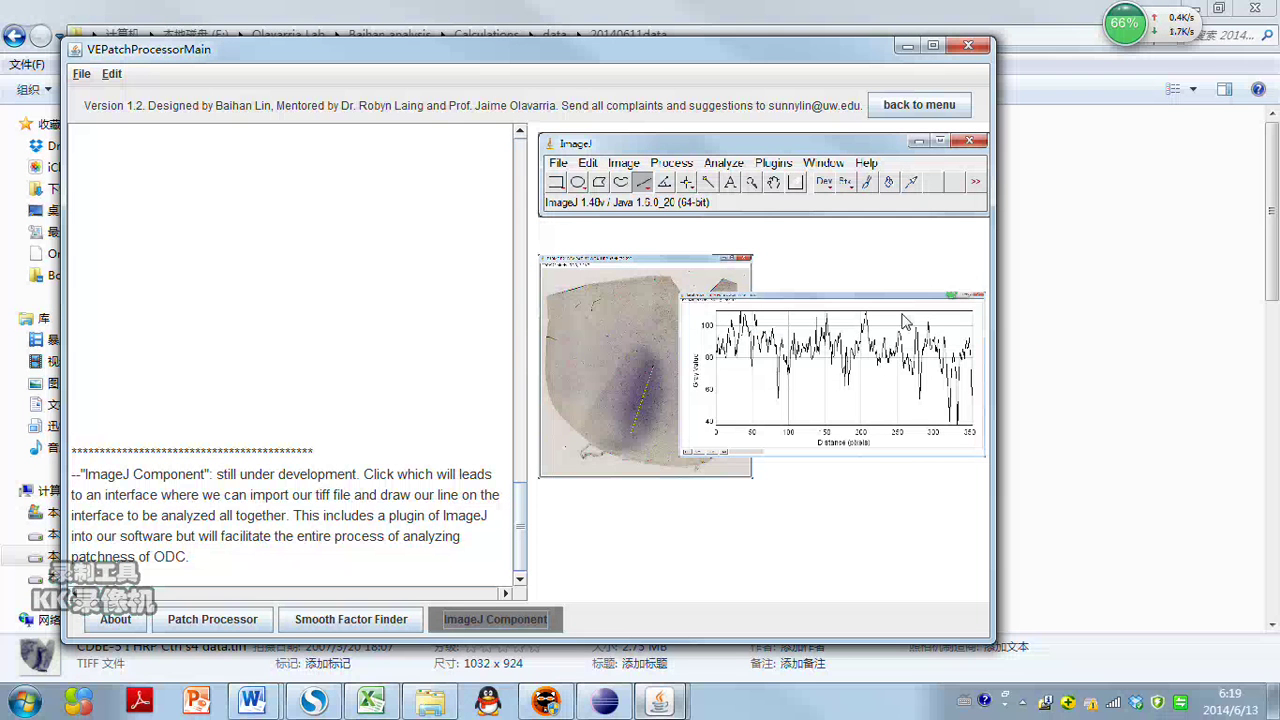
left_click(215, 627)
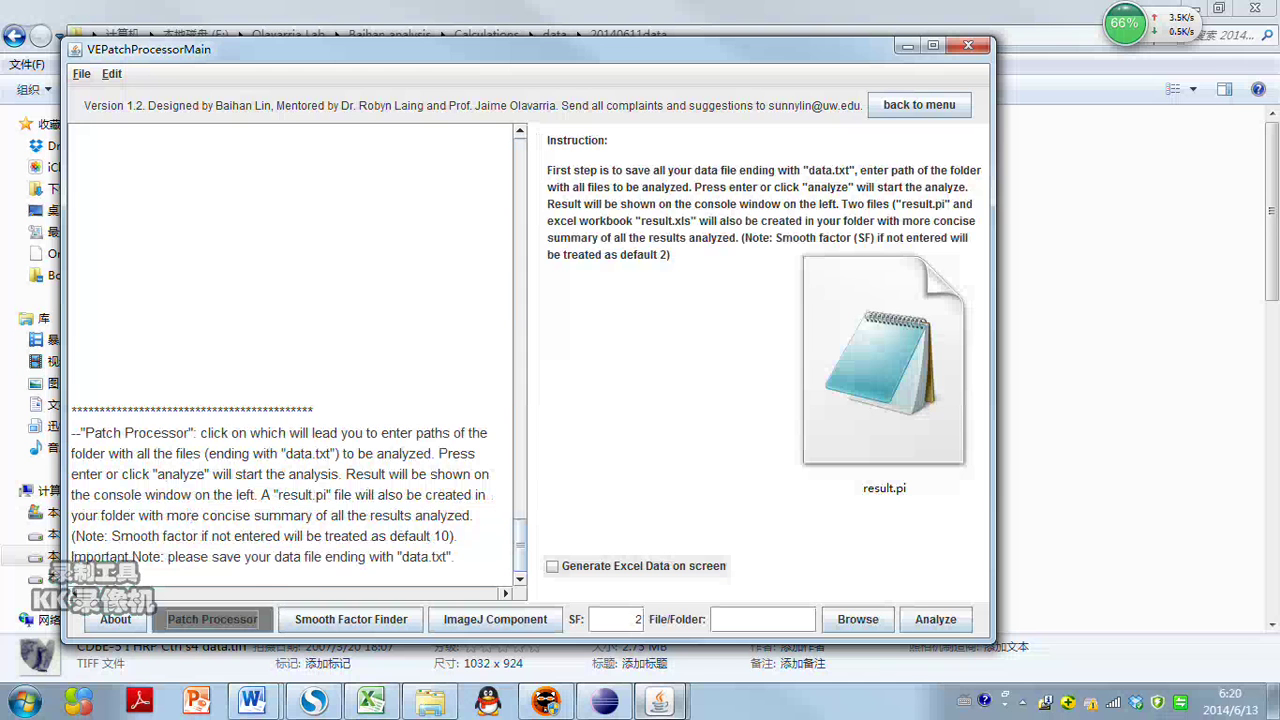
- Copy the path of the 20140611data folder from Windows Explorer and enter it as the File/Folder in Patch Processor
left_click(1092, 429)
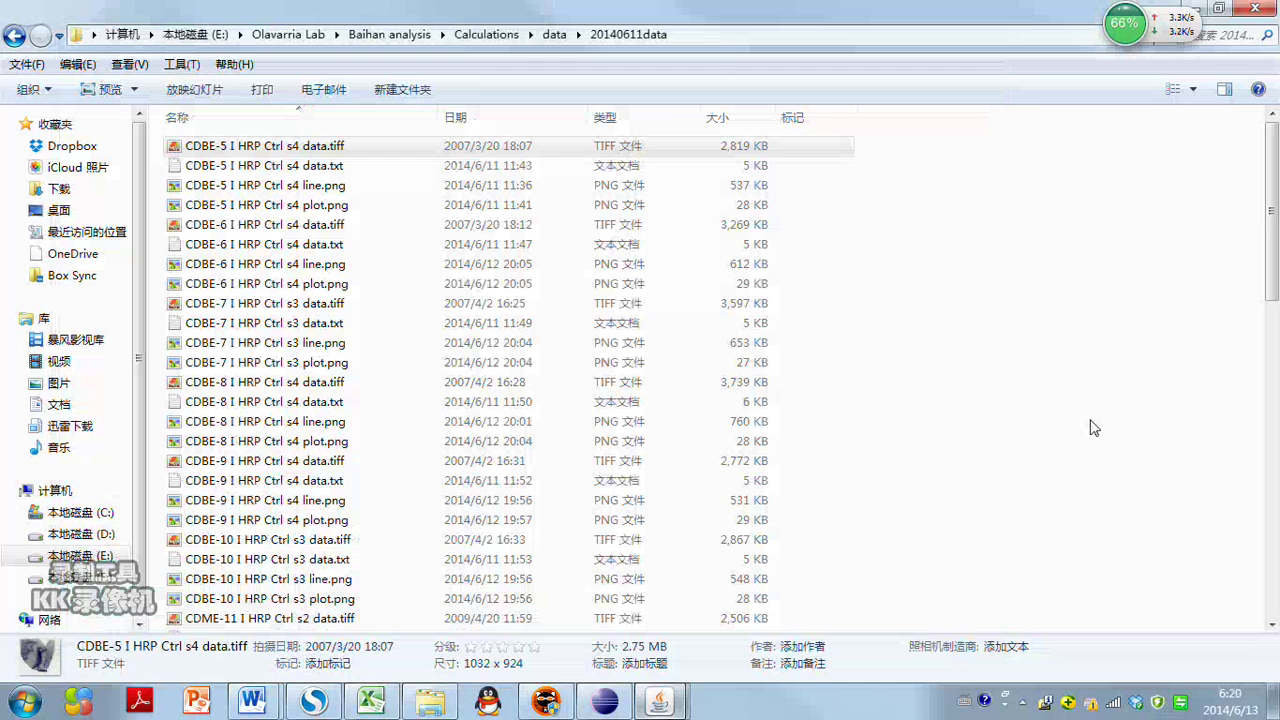
left_click(730, 33)
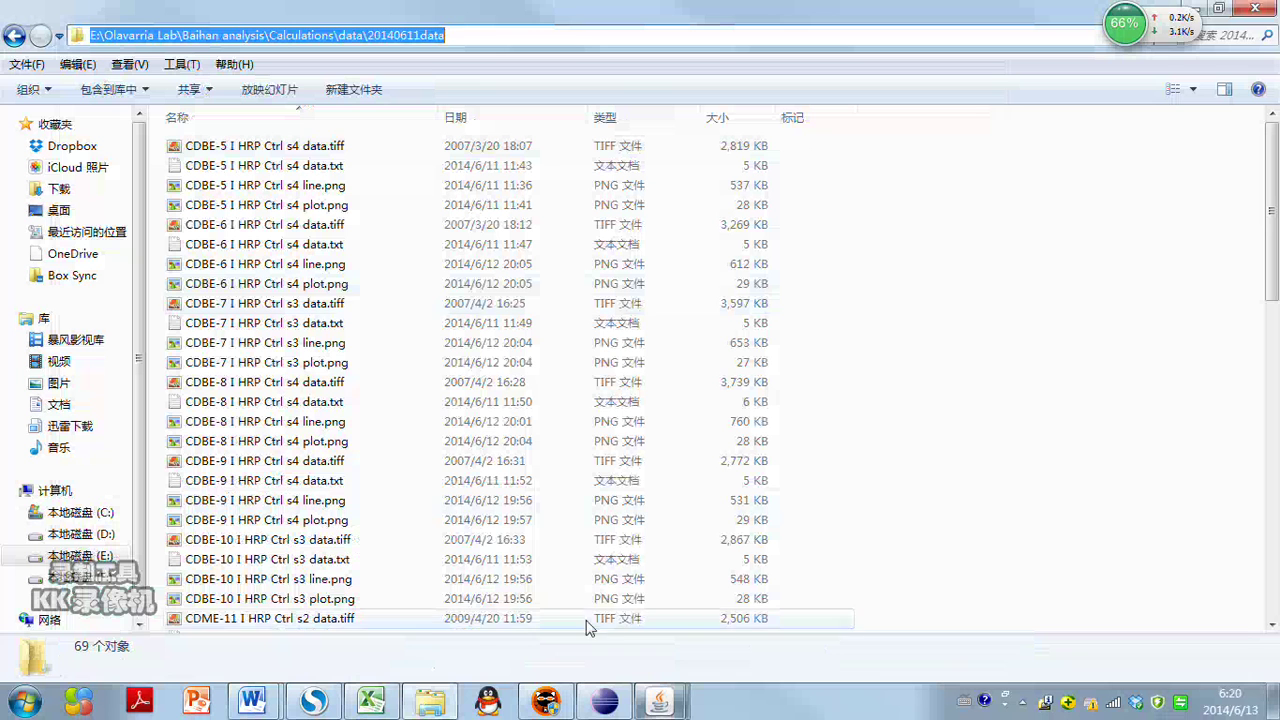
left_click(659, 700)
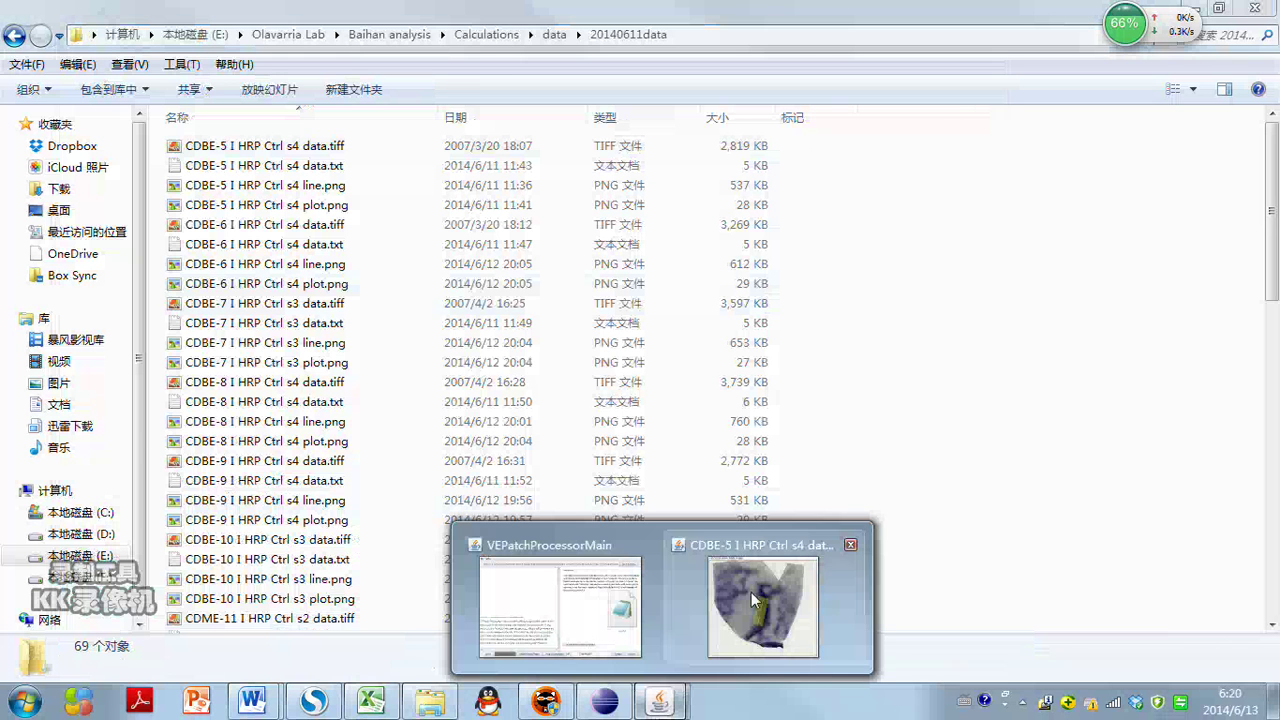
left_click(630, 605)
key("ctrl+v")
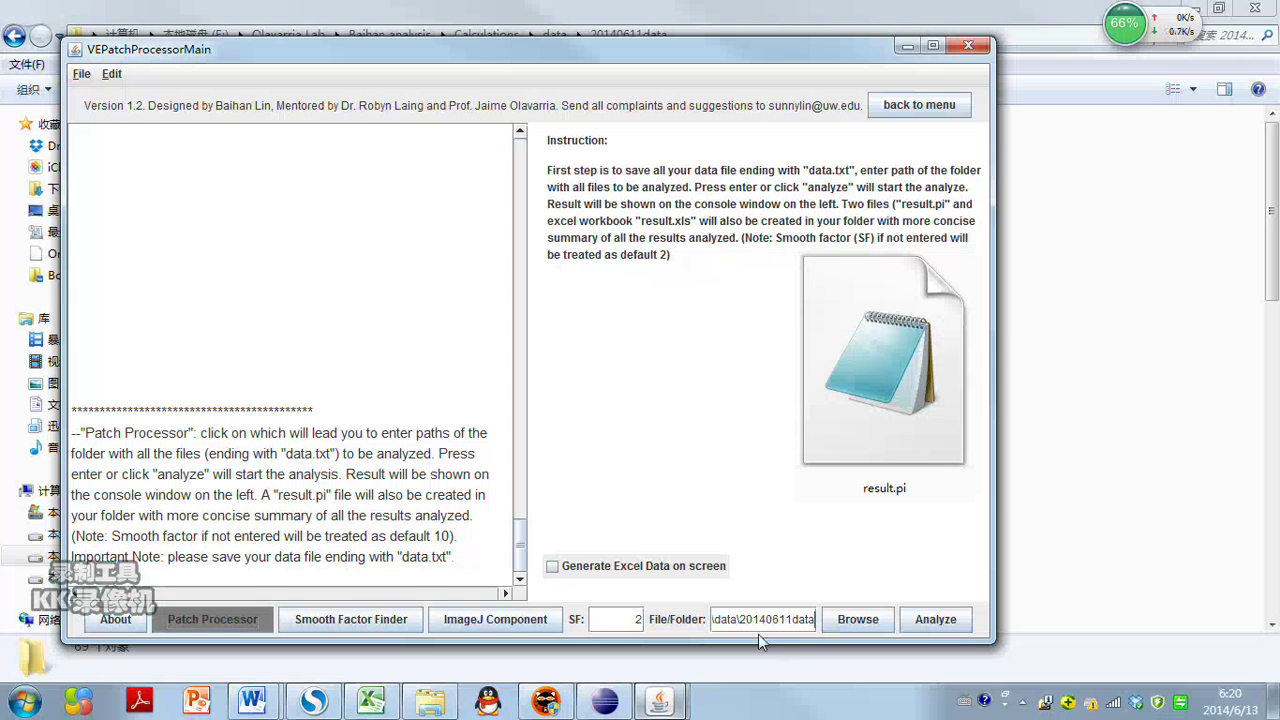
- Glance at the file browser without choosing a file and analyze the entered 20140611data folder
left_click(858, 619)
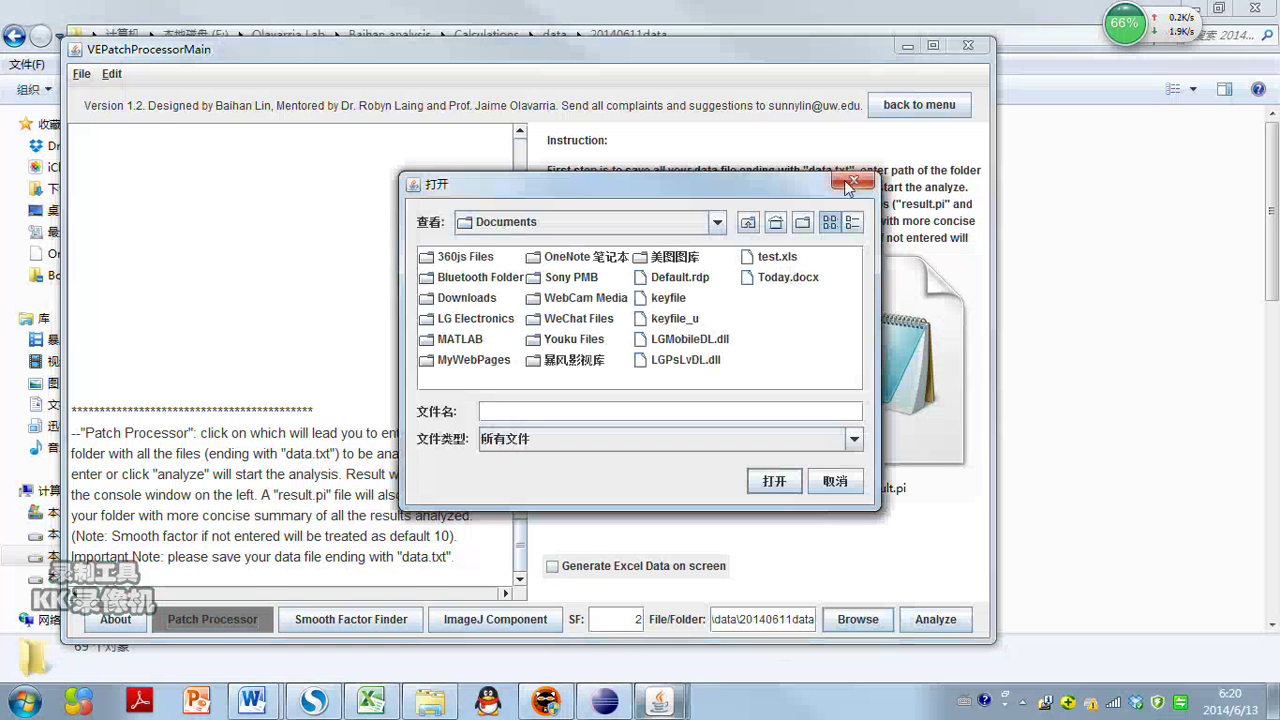
key("Escape")
left_click(934, 619)
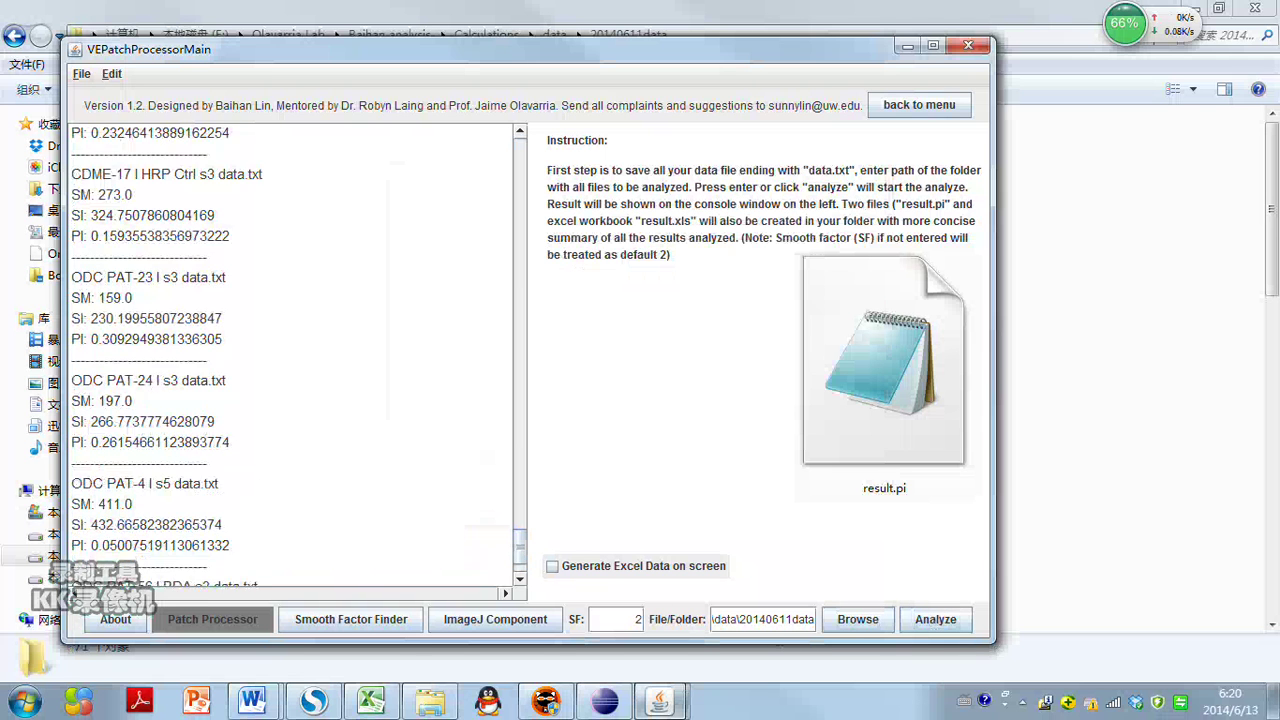
- Examine the SM, SI and PI values reported for each data file in the analysis output, including CDME-14
scroll(290, 355, "up", 3)
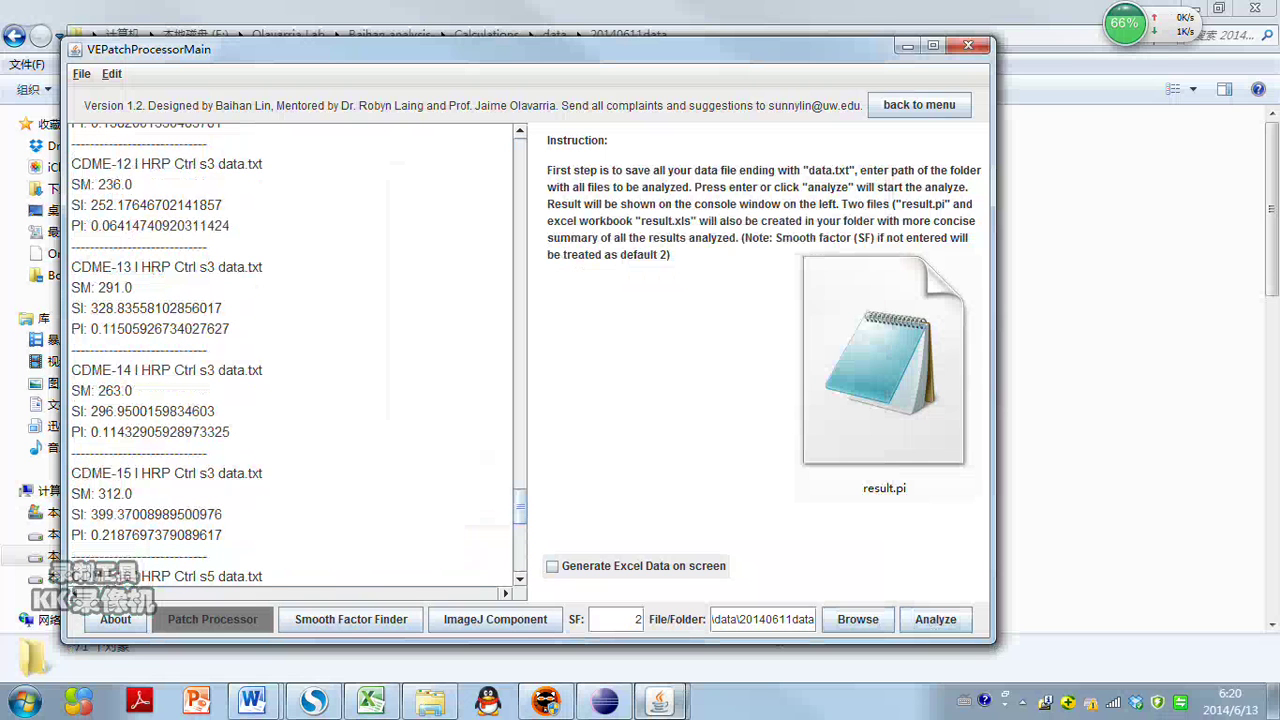
left_click_drag(71, 370, 133, 391)
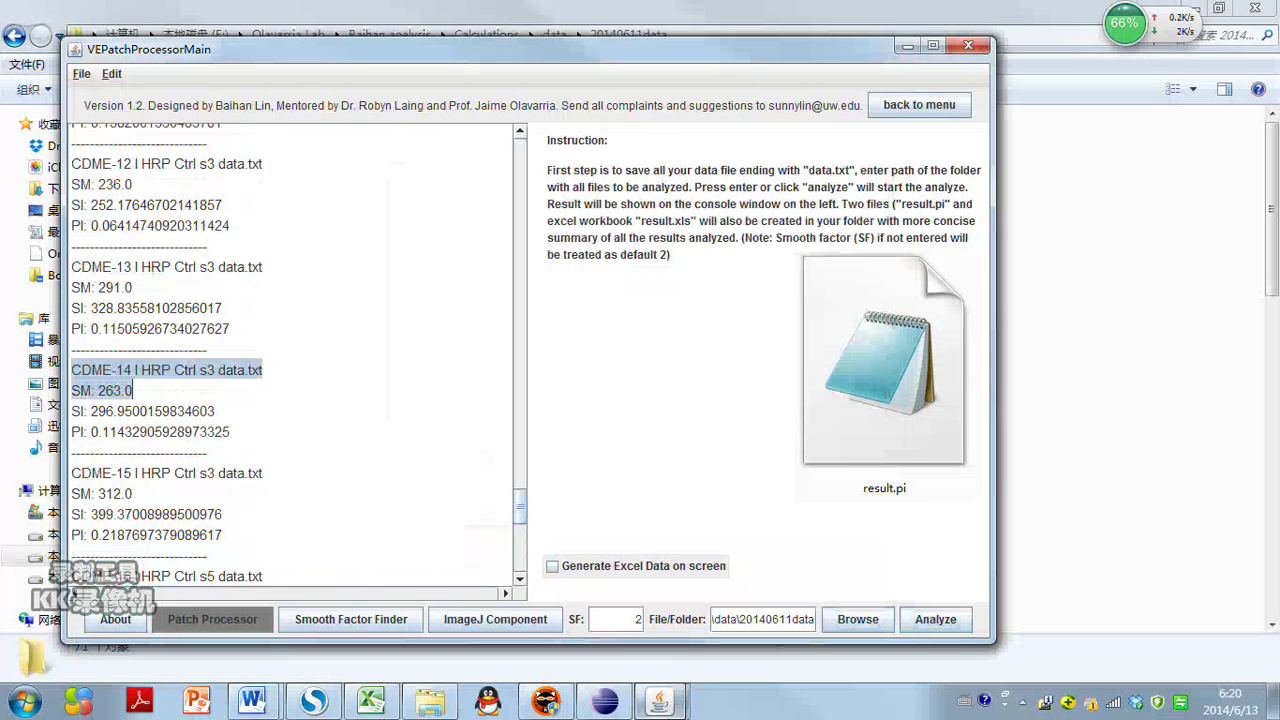
left_click(134, 391)
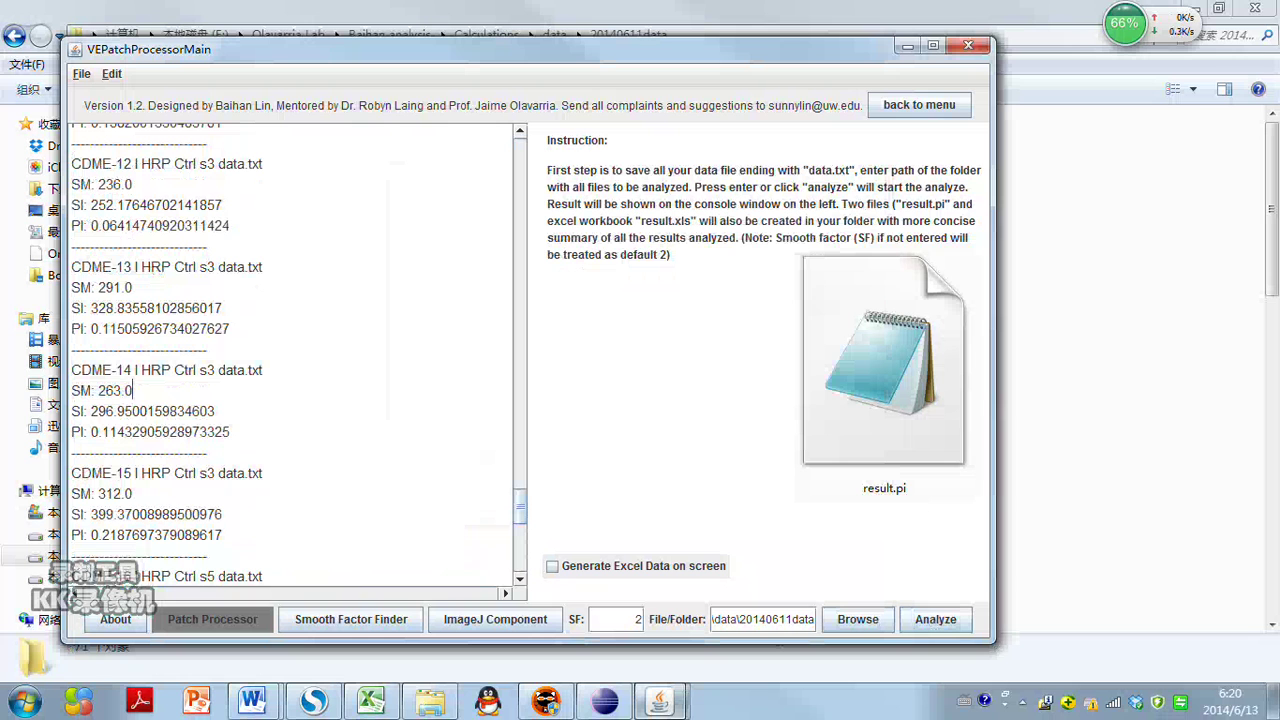
left_click_drag(192, 411, 216, 432)
left_click(215, 432)
scroll(228, 432, "down", 1)
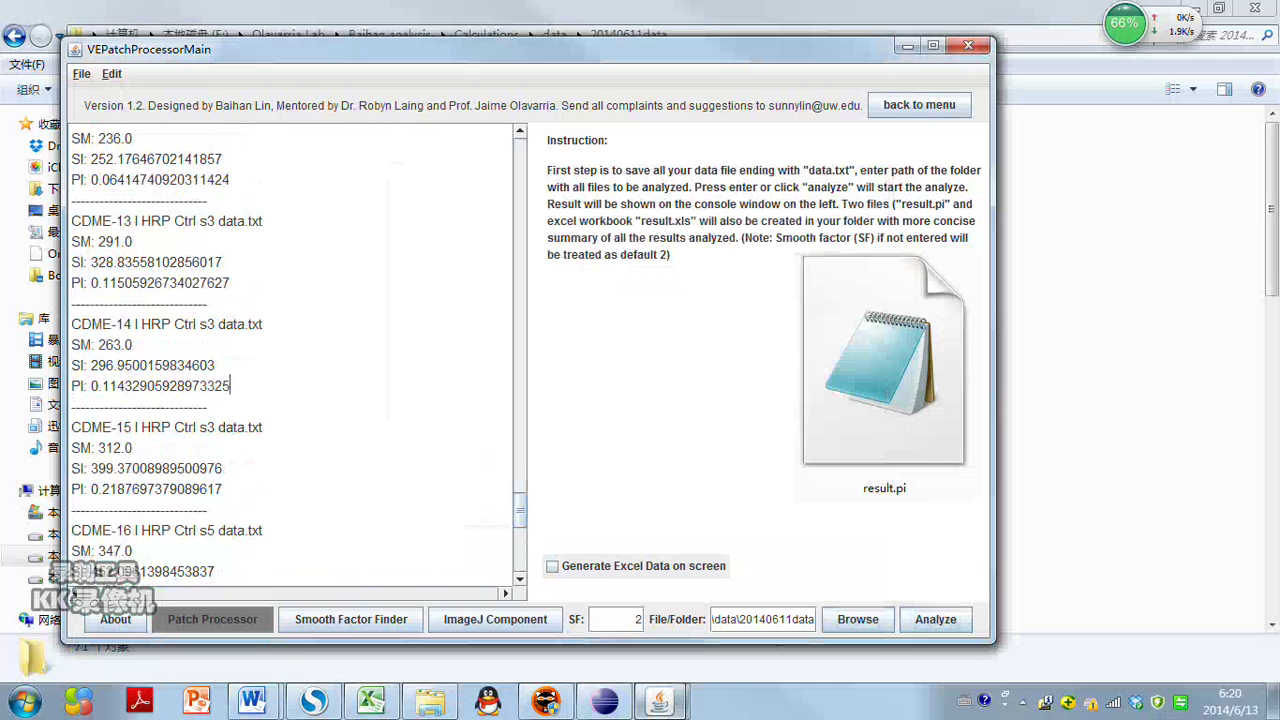
scroll(295, 356, "down", 3)
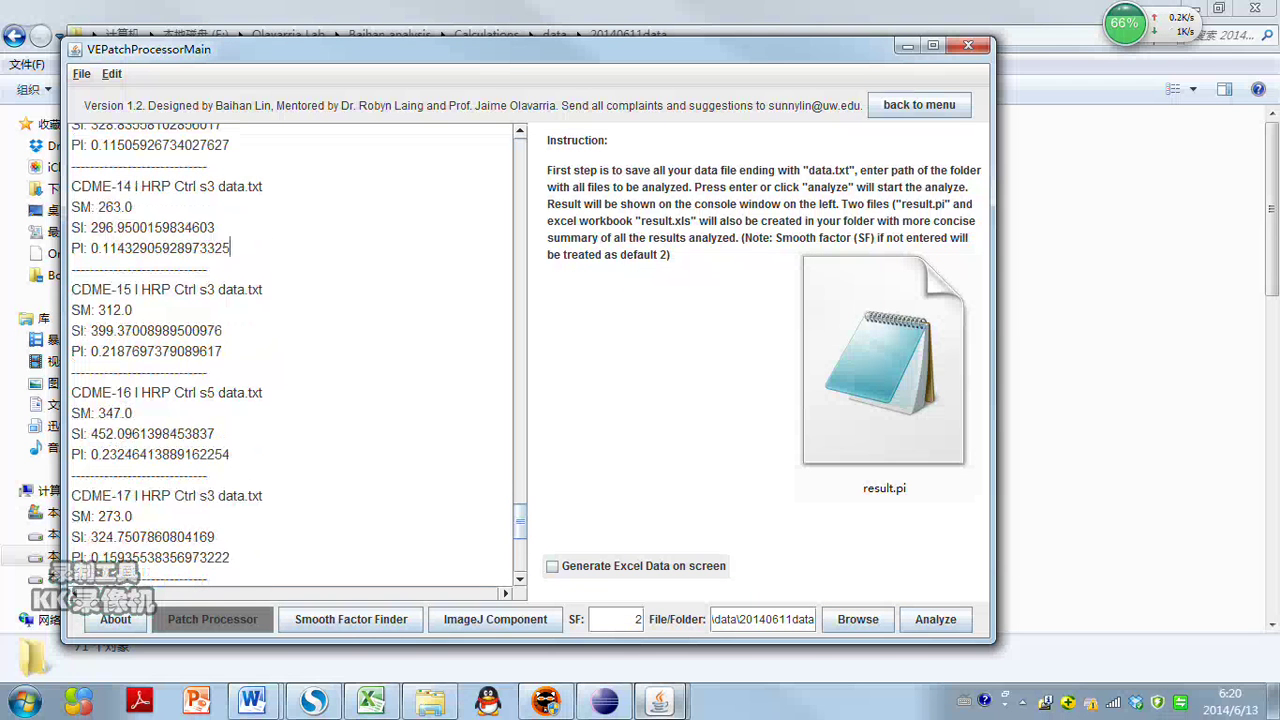
scroll(290, 356, "down", 2)
scroll(290, 356, "down", 7)
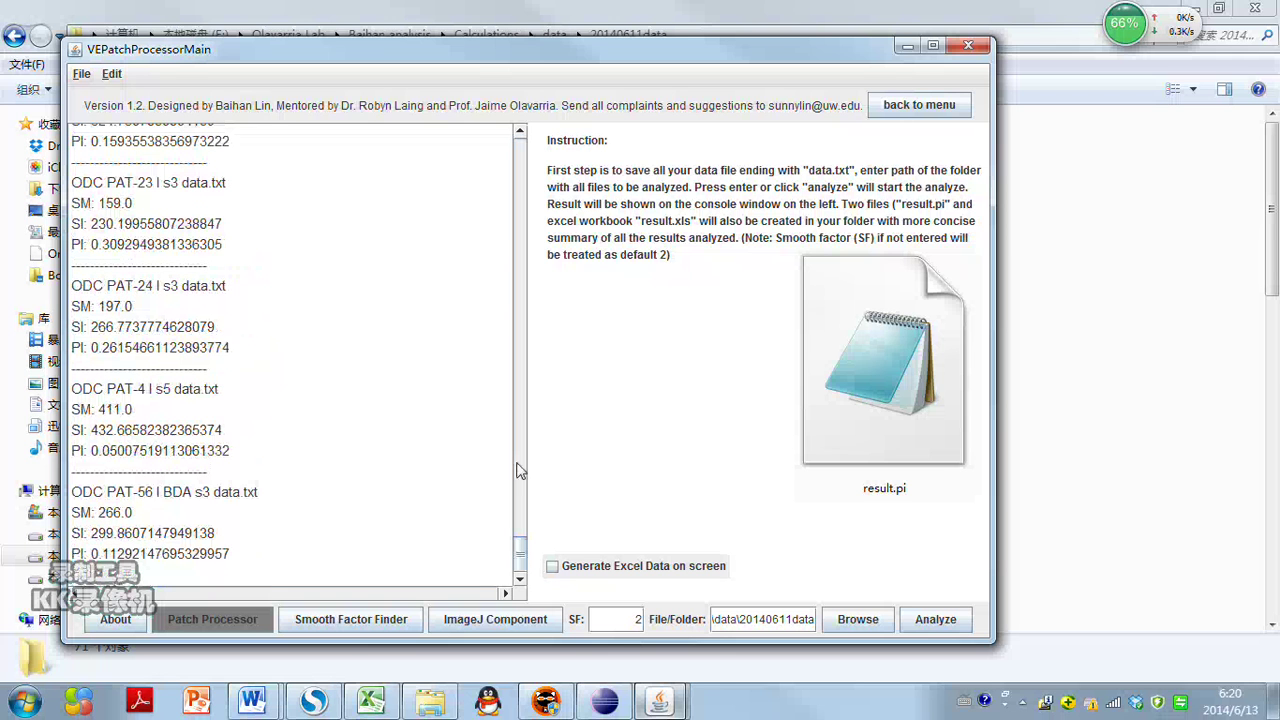
- Switch to the 20140611data folder, open result.pi to review the summary of all files, and close it
left_click(1035, 457)
scroll(536, 478, "down", 2)
scroll(536, 478, "down", 10)
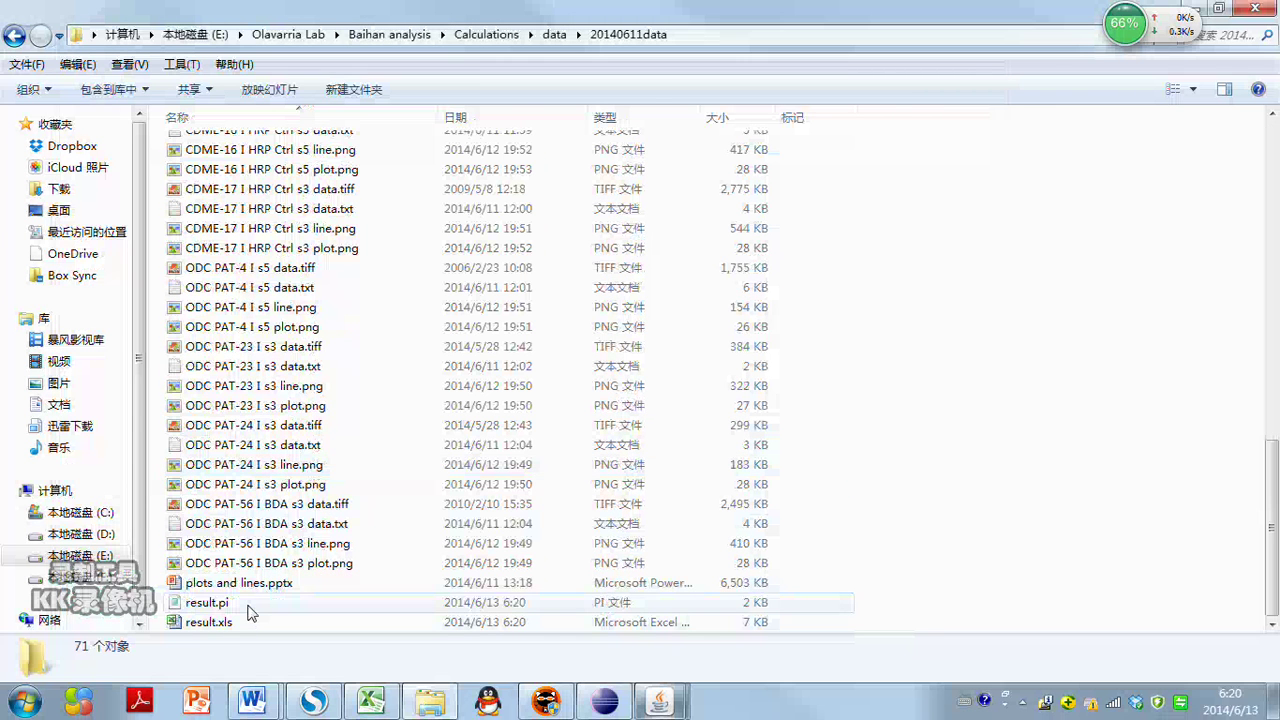
double_click(245, 606)
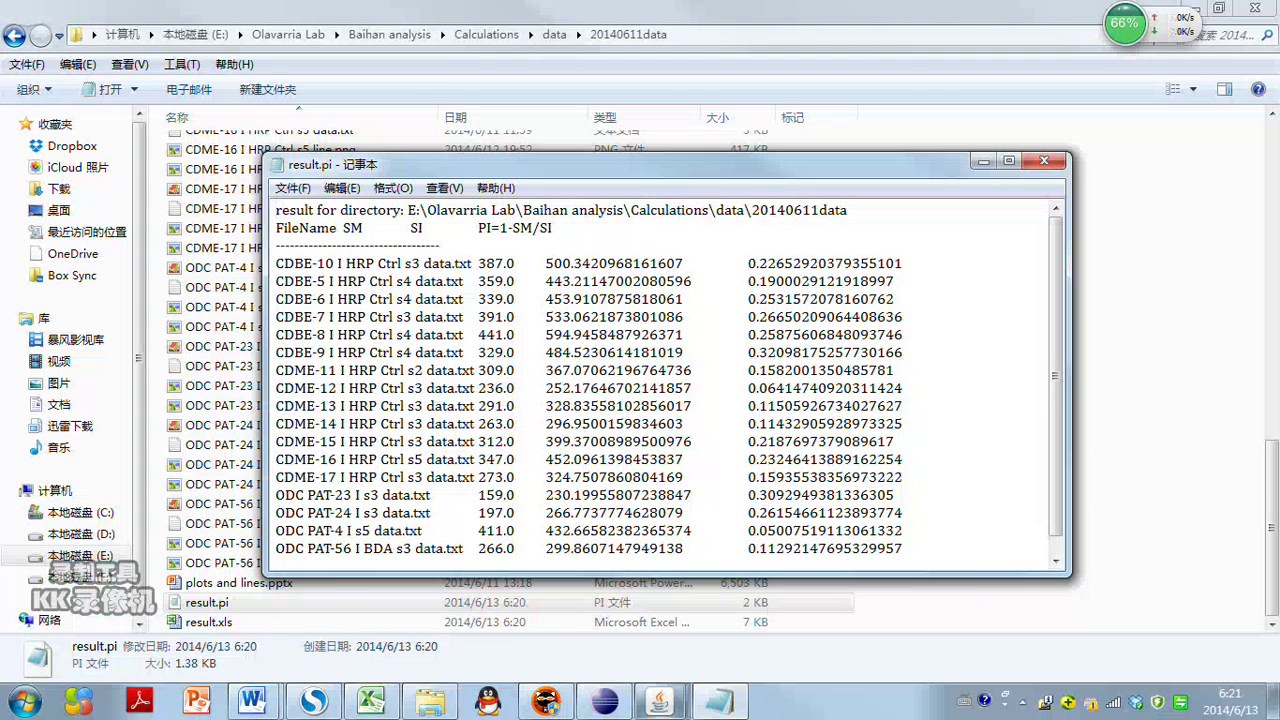
left_click(1043, 160)
- Open result.xls from the data folder to review the slice, SM, SI and Patch Index columns, and close the workbook
left_click(862, 560)
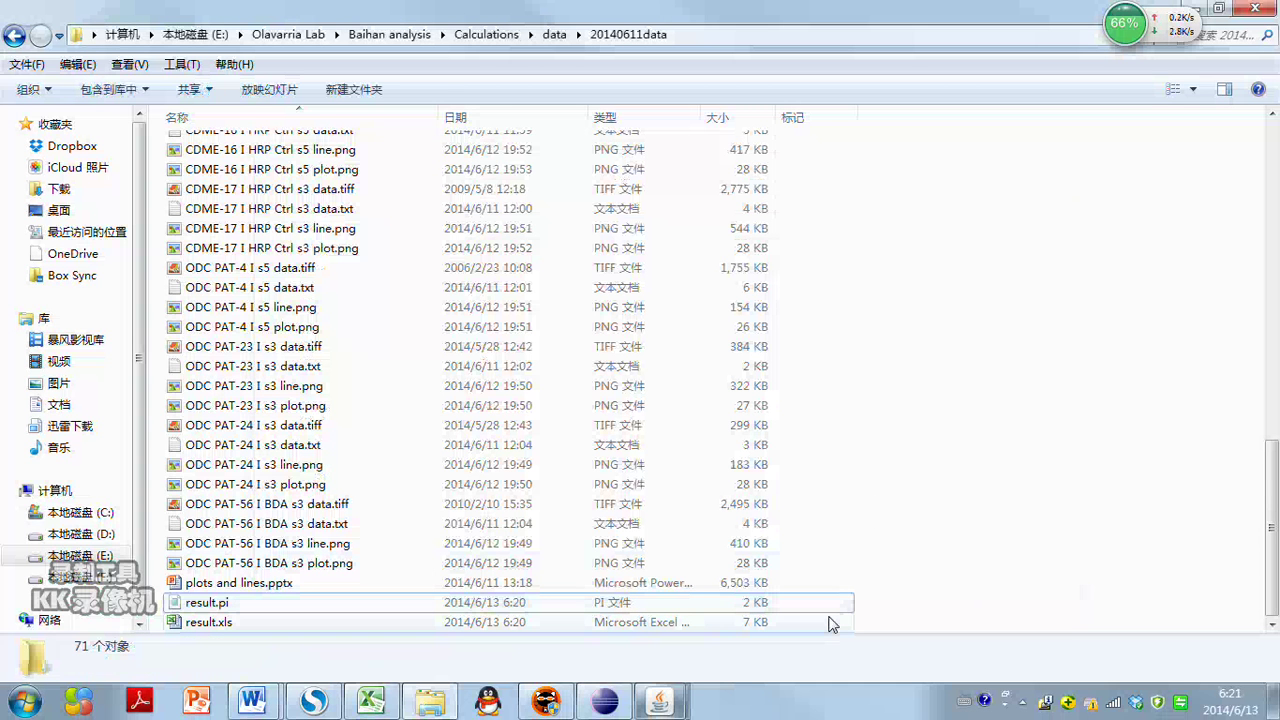
double_click(828, 621)
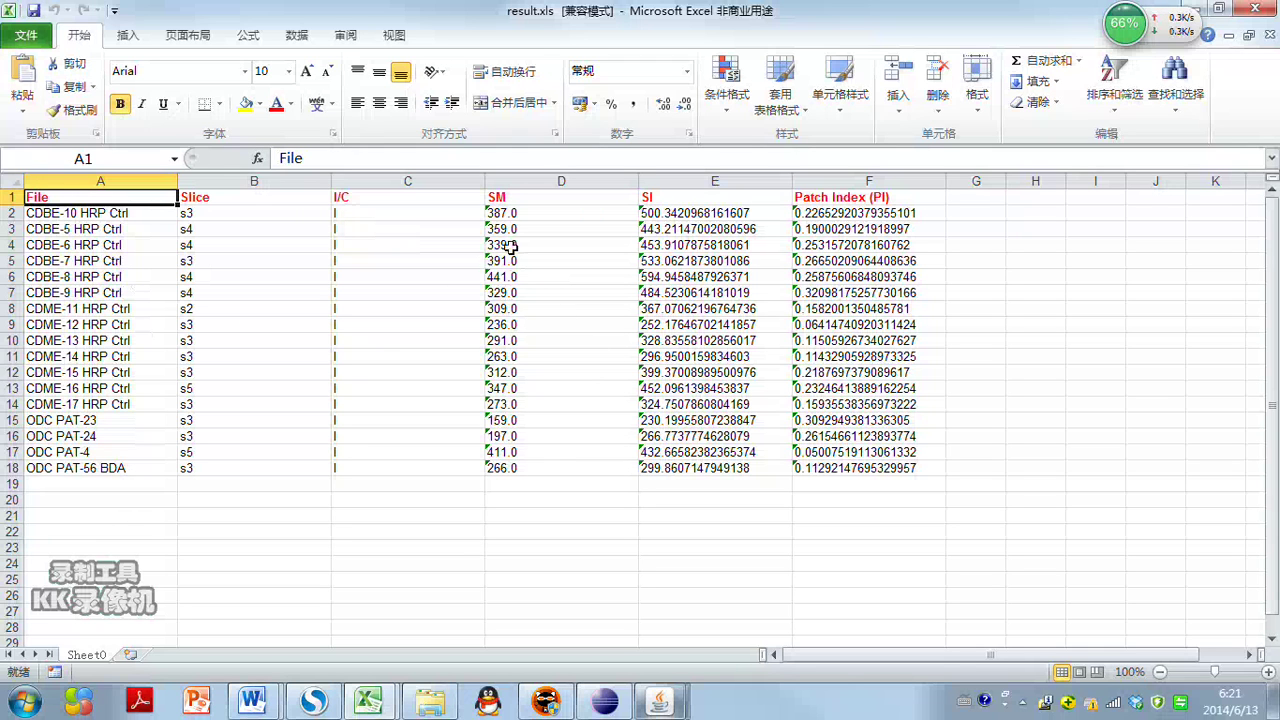
left_click(250, 241)
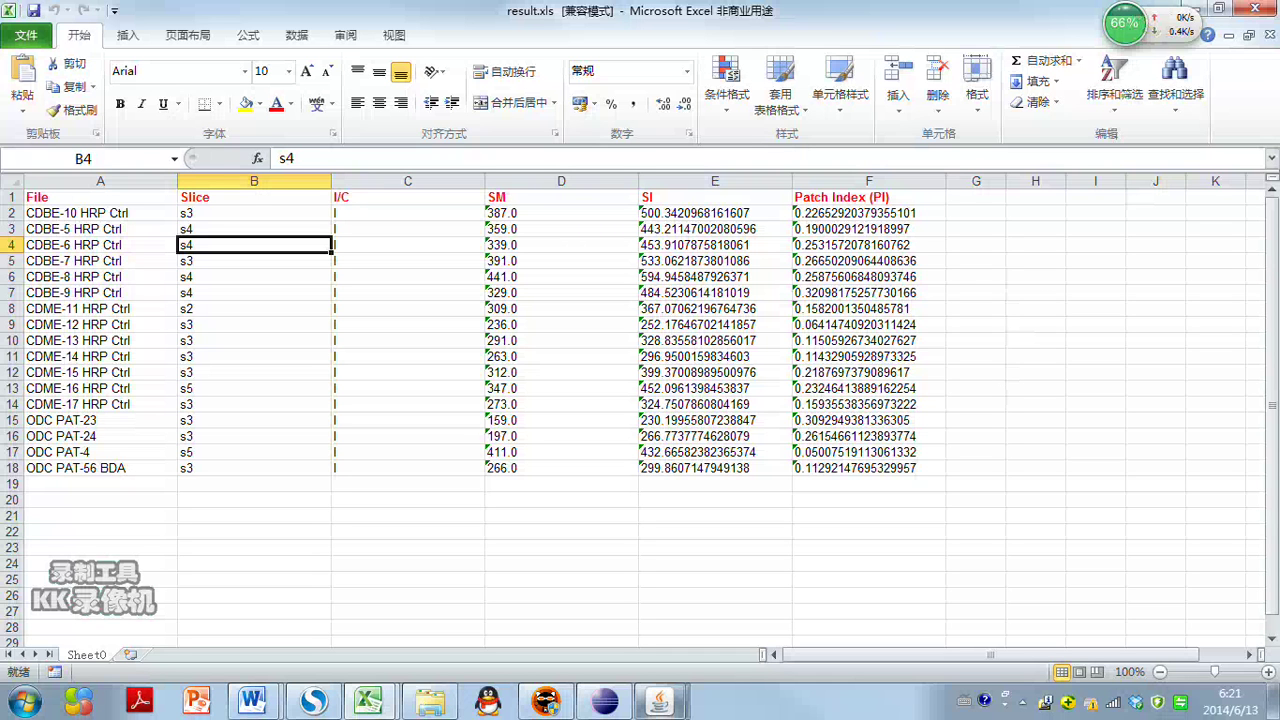
left_click(1248, 11)
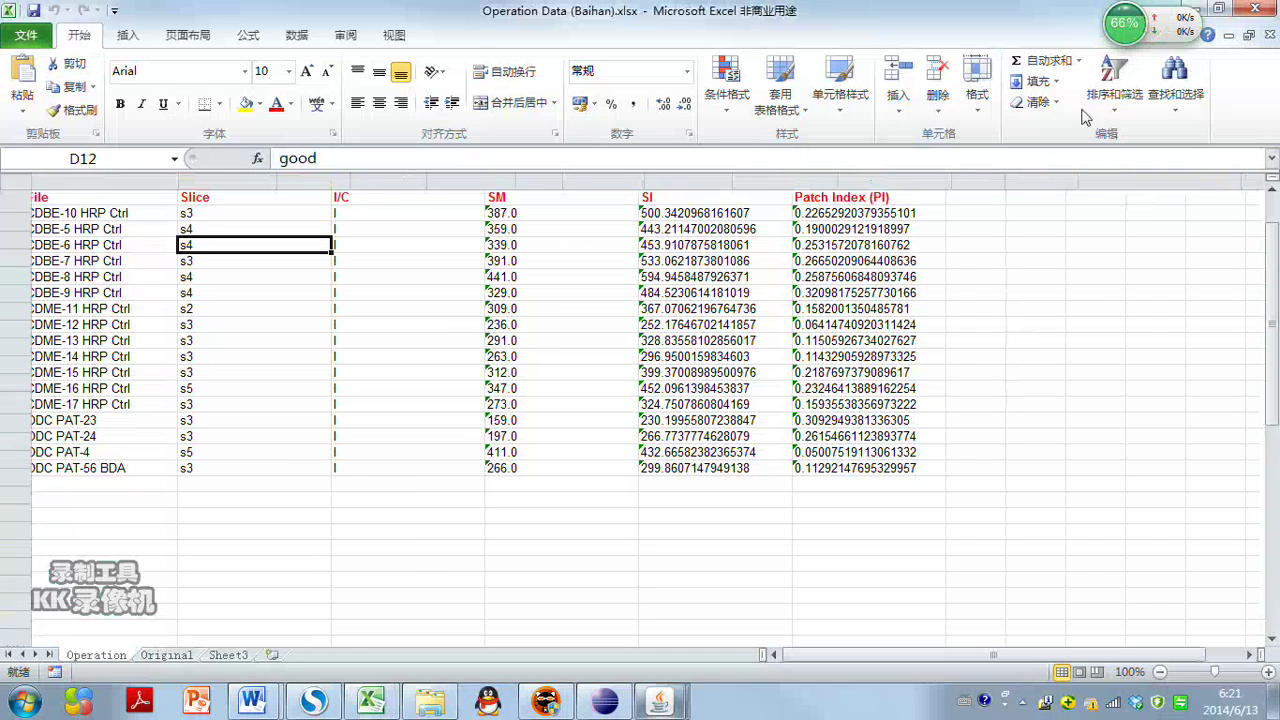
- Glance at the VEPatchProcessorMain window and switch back to the Operation Data workbook to view the Data on 6/10/2014 table
mouse_move(655, 703)
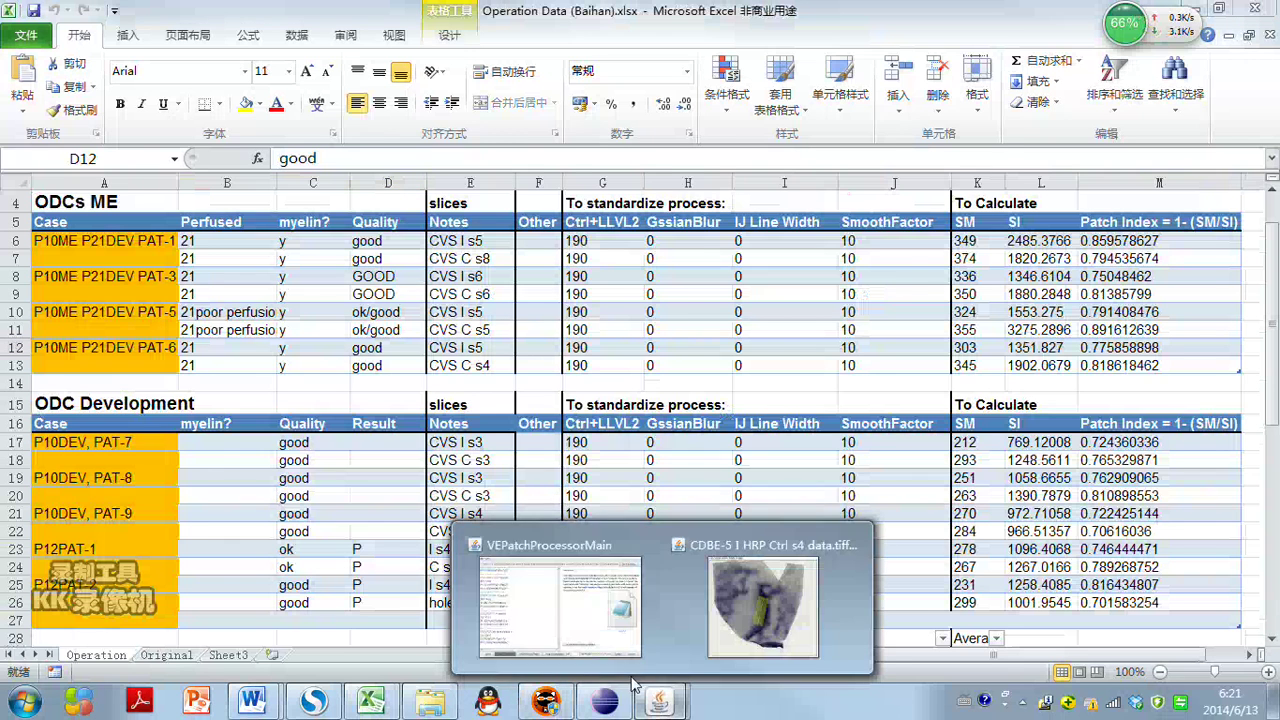
left_click(598, 636)
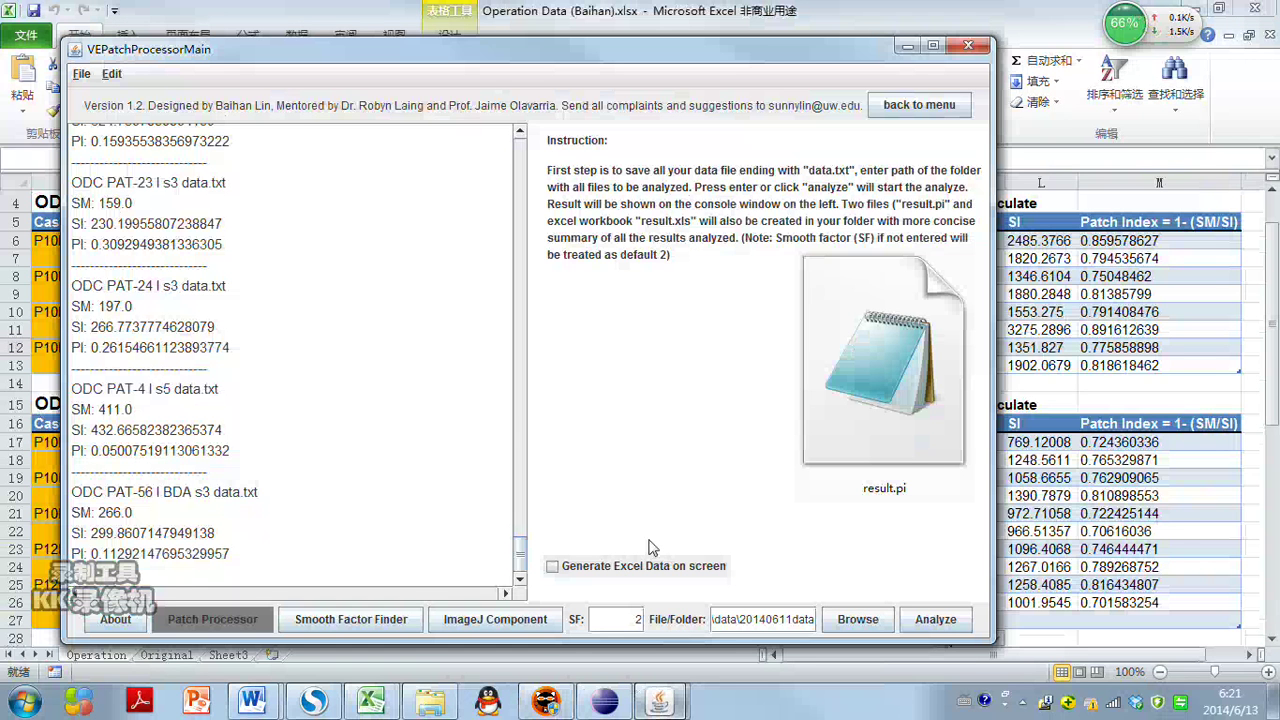
mouse_move(540, 695)
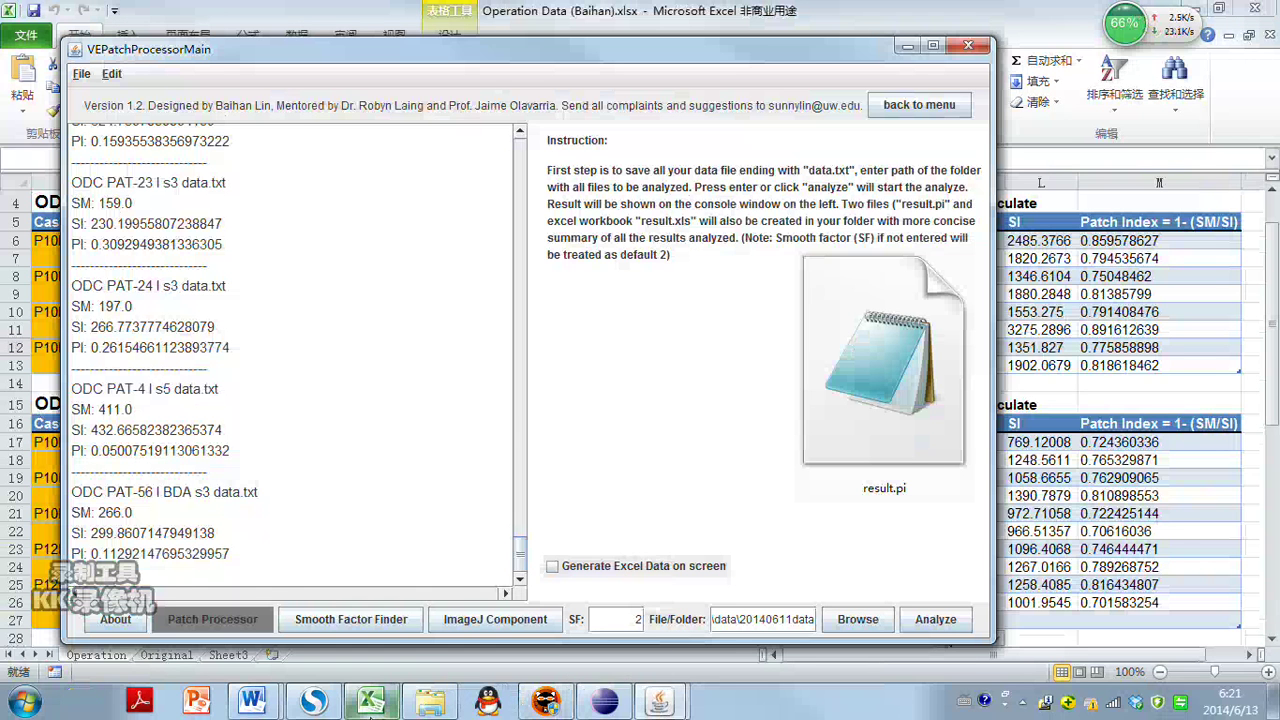
right_click(371, 702)
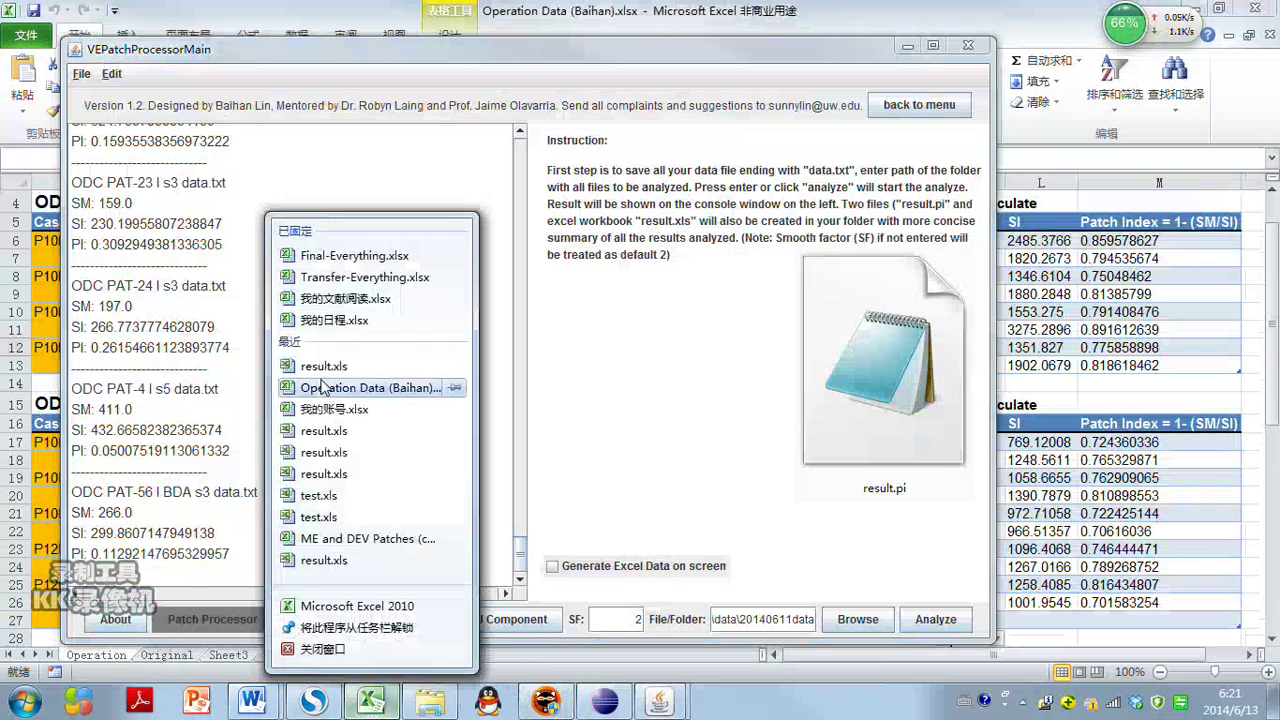
left_click(322, 388)
- Reopen the recent result.xls in Excel, review its Slice and I/C entries, and close the workbook
right_click(371, 702)
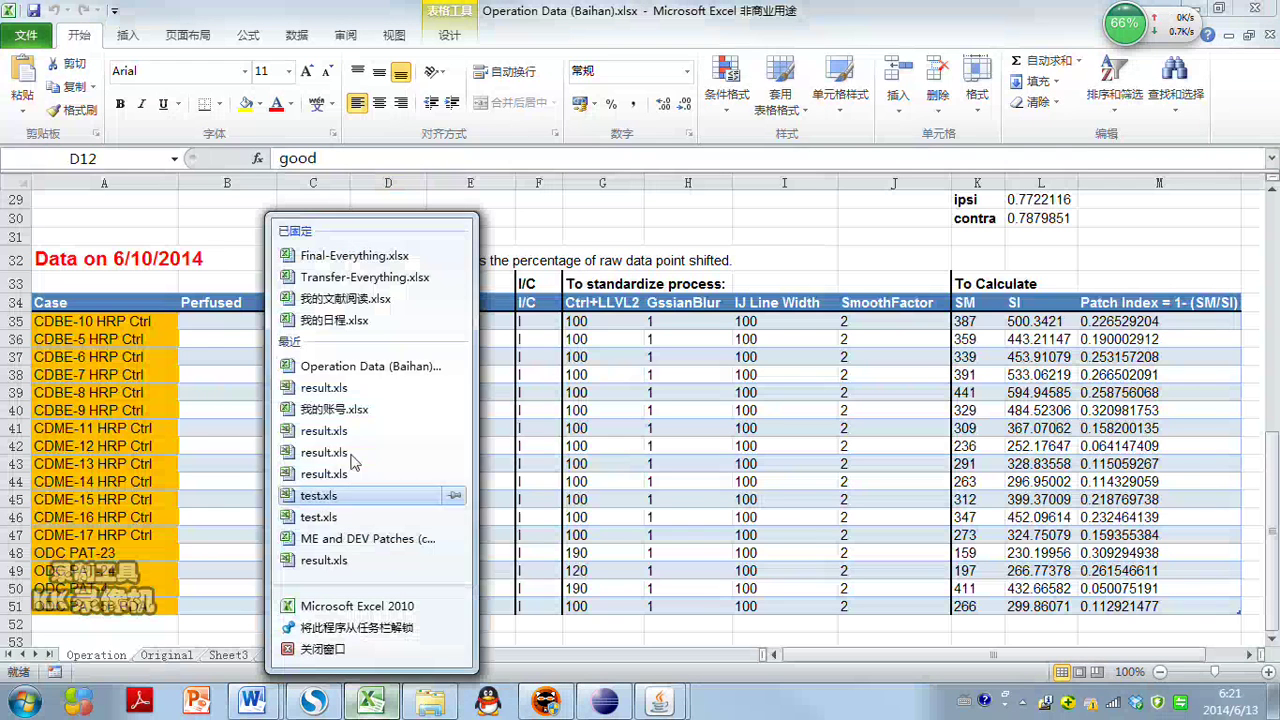
left_click(322, 388)
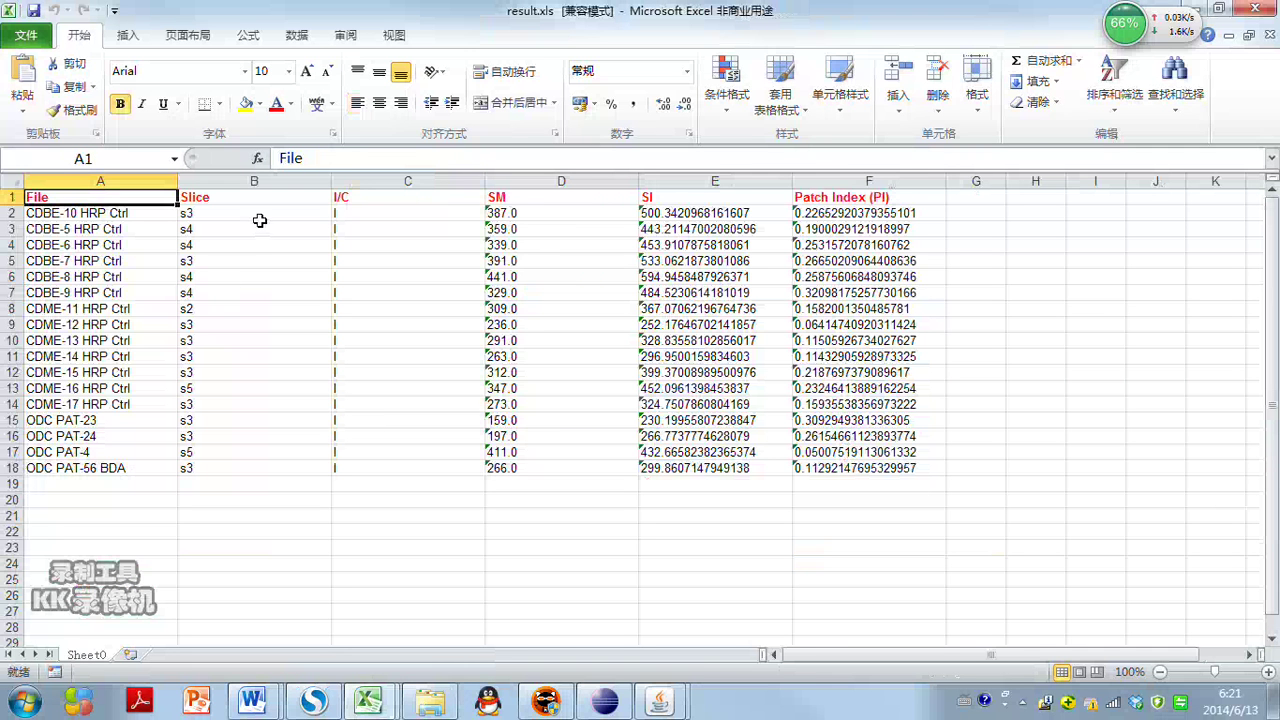
left_click_drag(255, 212, 263, 381)
left_click_drag(428, 214, 452, 386)
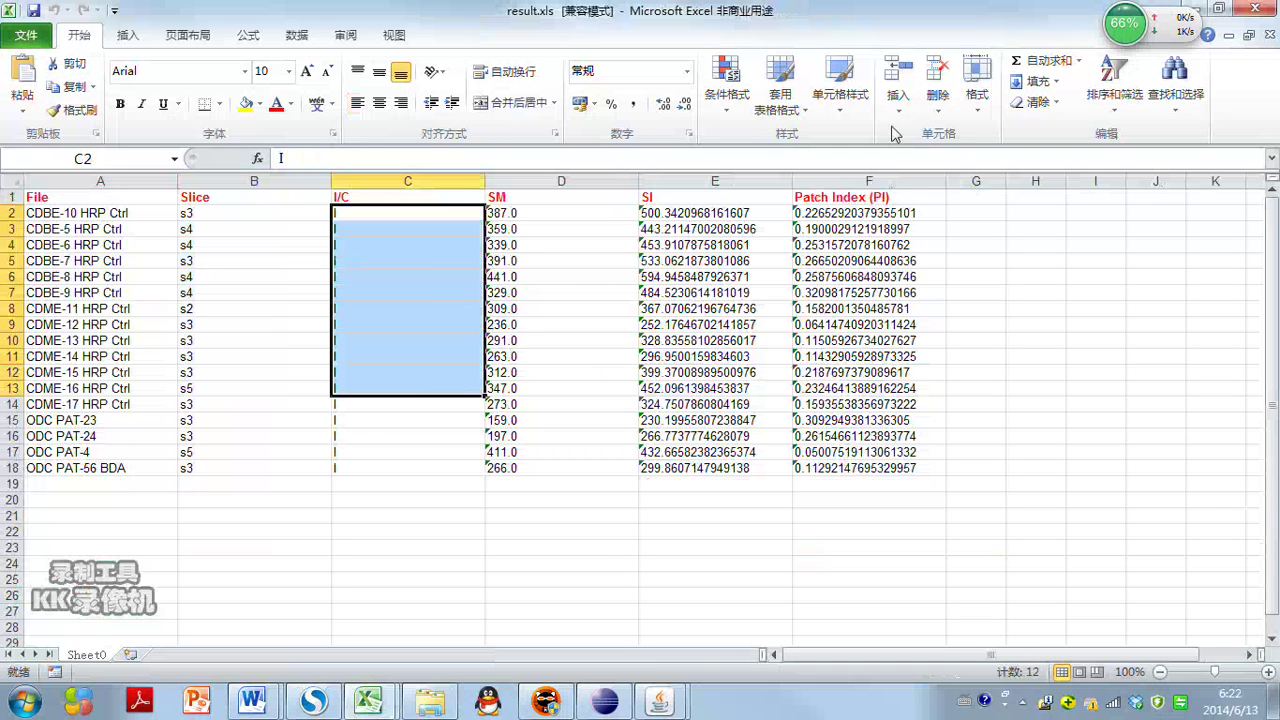
left_click(1254, 8)
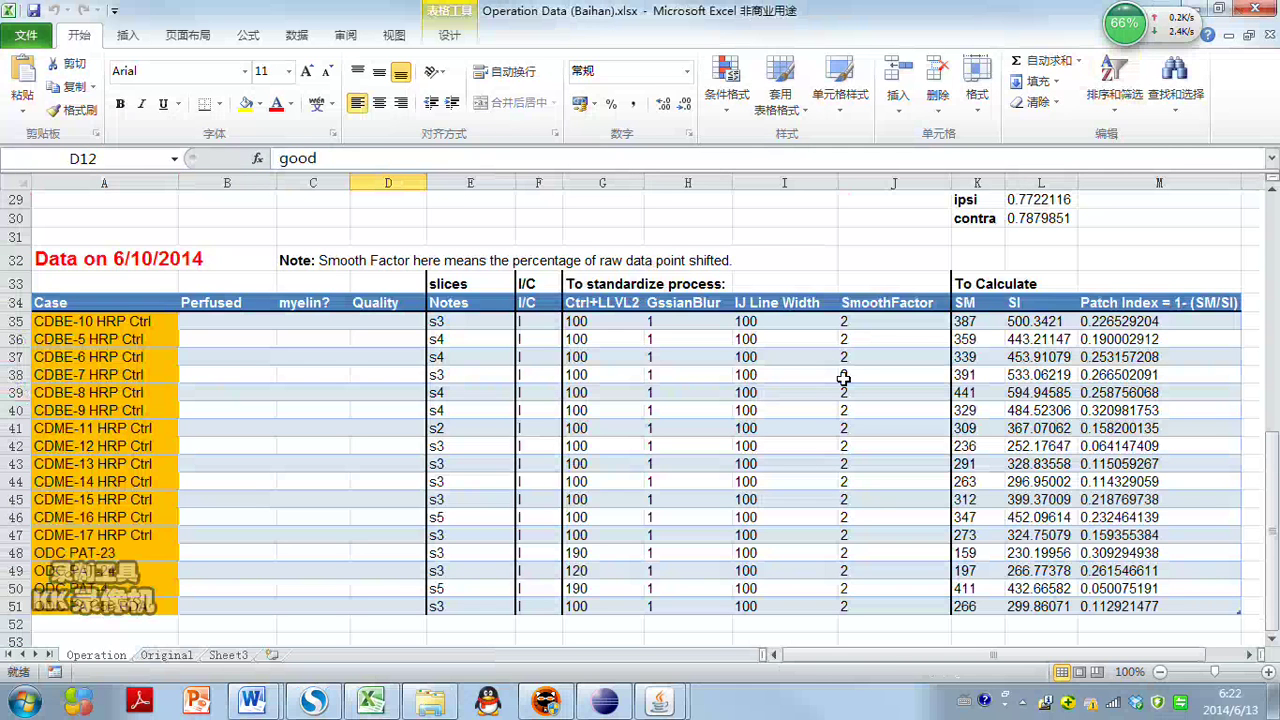
- Switch to VEPatchProcessorMain, enable Generate Excel Data on screen, and analyze the 20140611data folder again
left_click(305, 372)
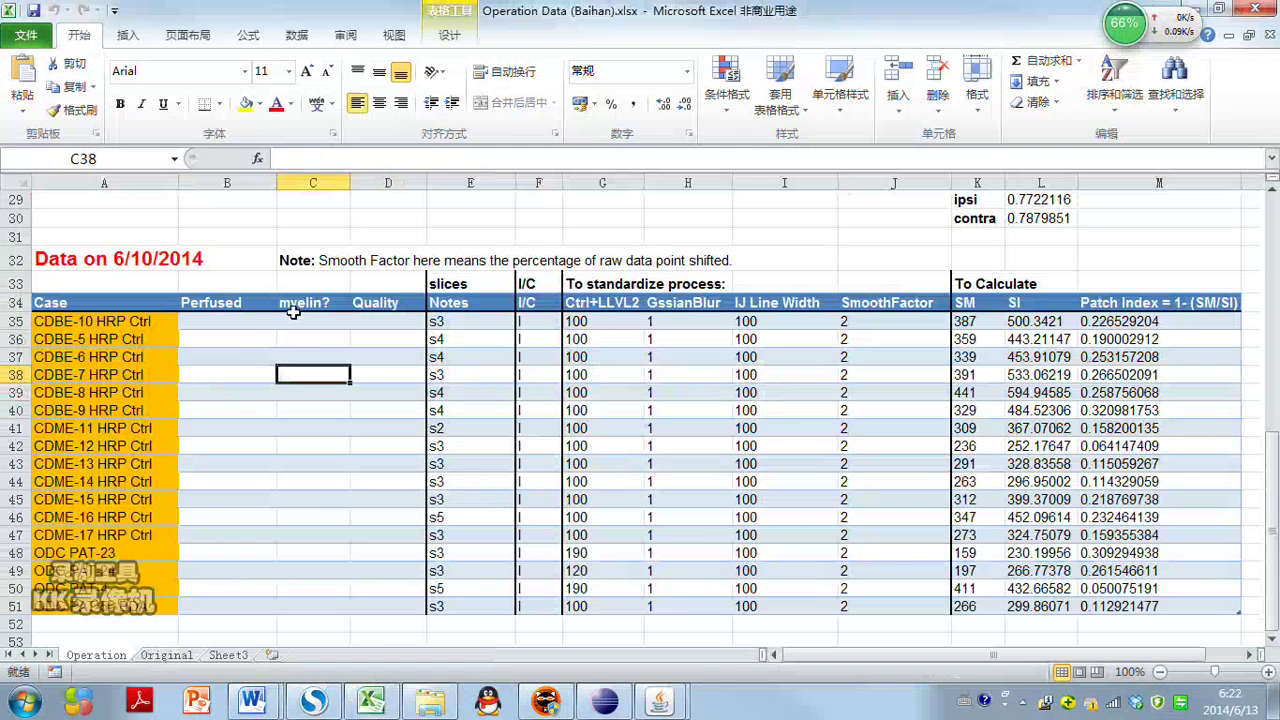
mouse_move(659, 700)
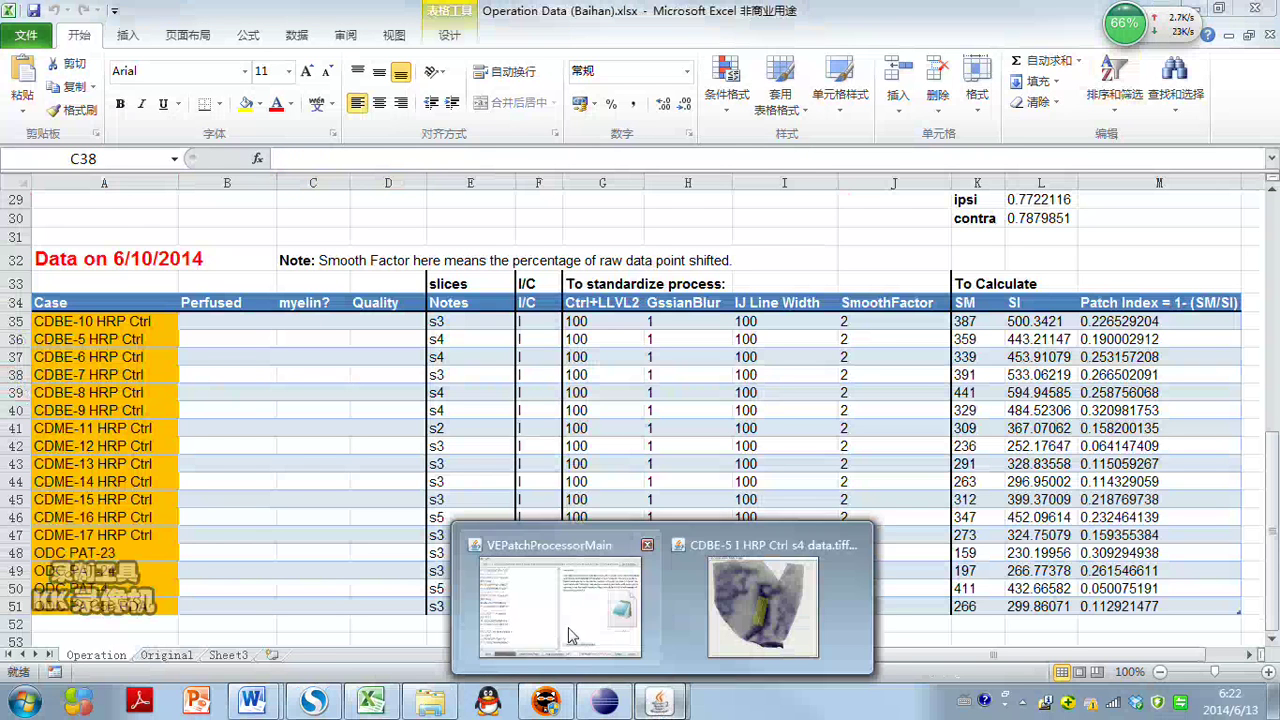
left_click(576, 640)
left_click(574, 568)
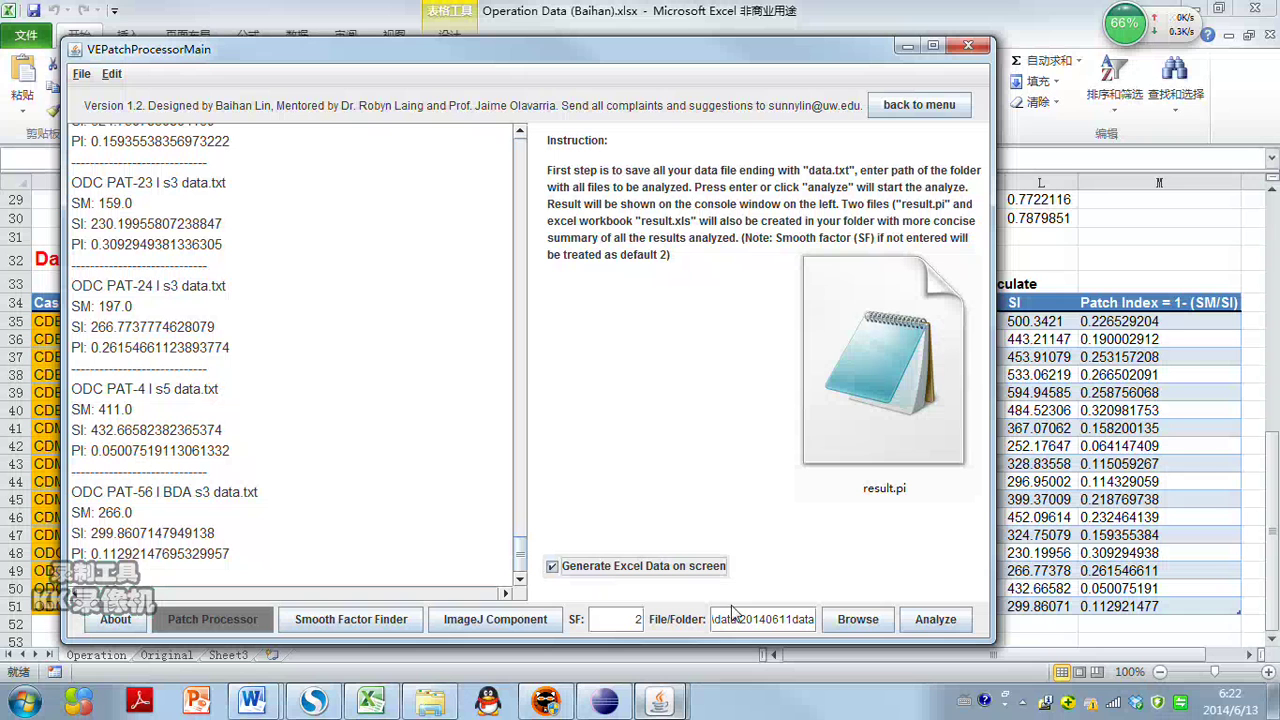
left_click(938, 622)
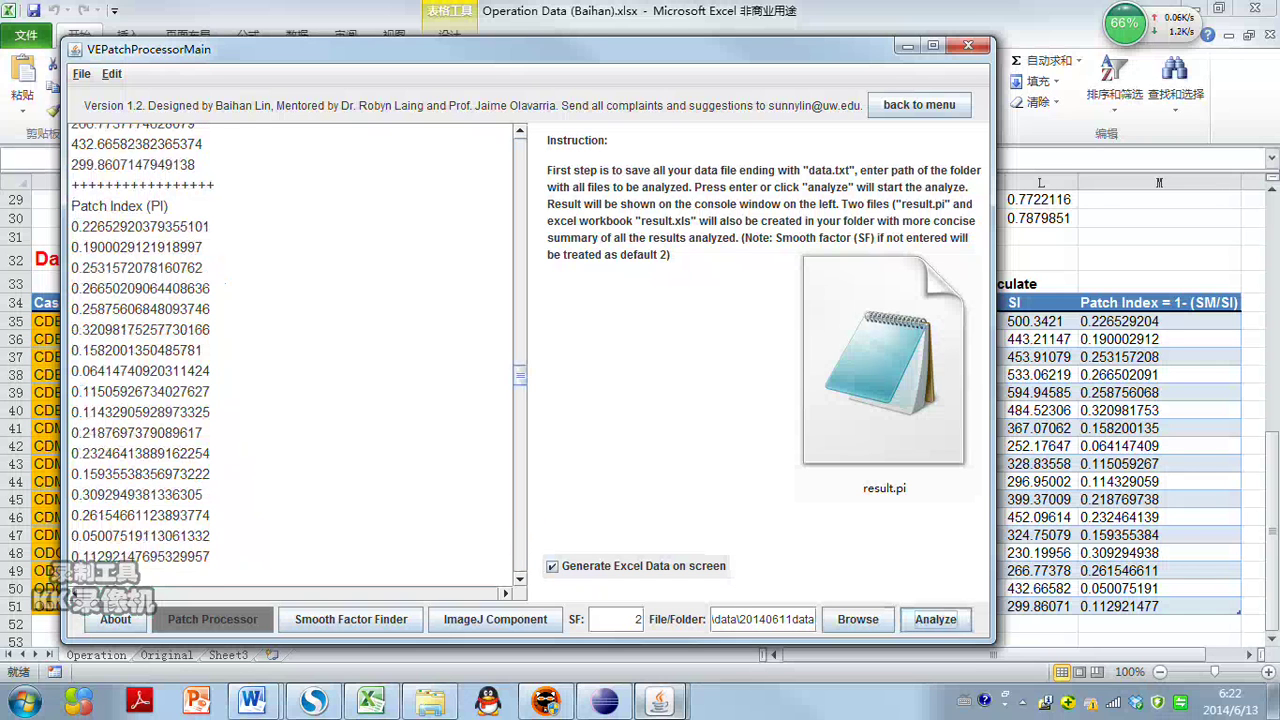
- Review the Patch Index, SI and SM lists in the generated on-screen output
scroll(290, 355, "up", 1)
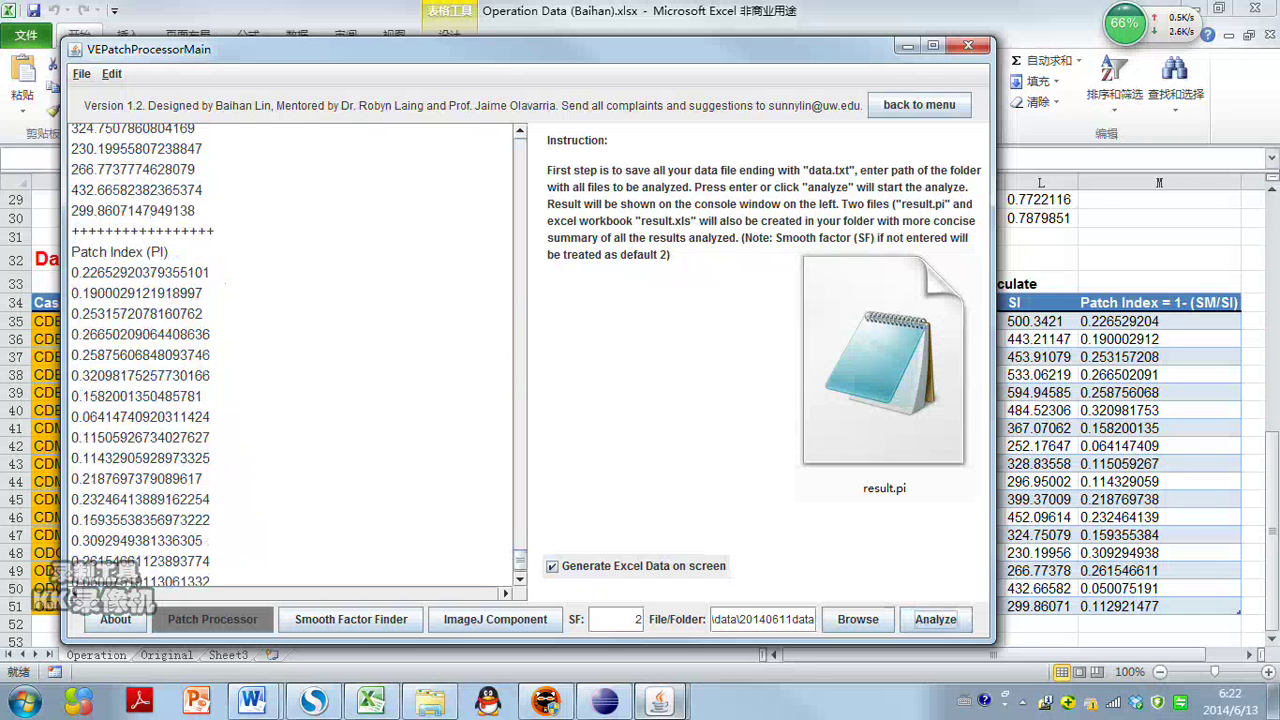
scroll(290, 355, "up", 6)
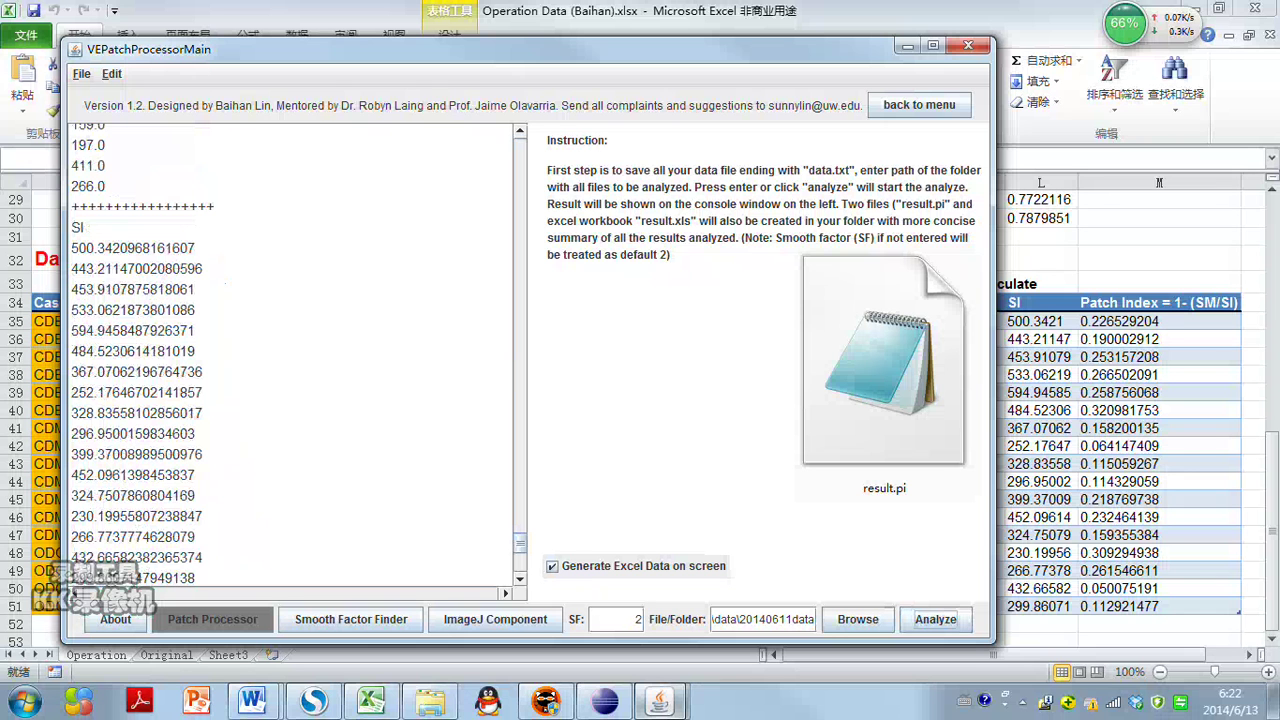
scroll(290, 355, "up", 10)
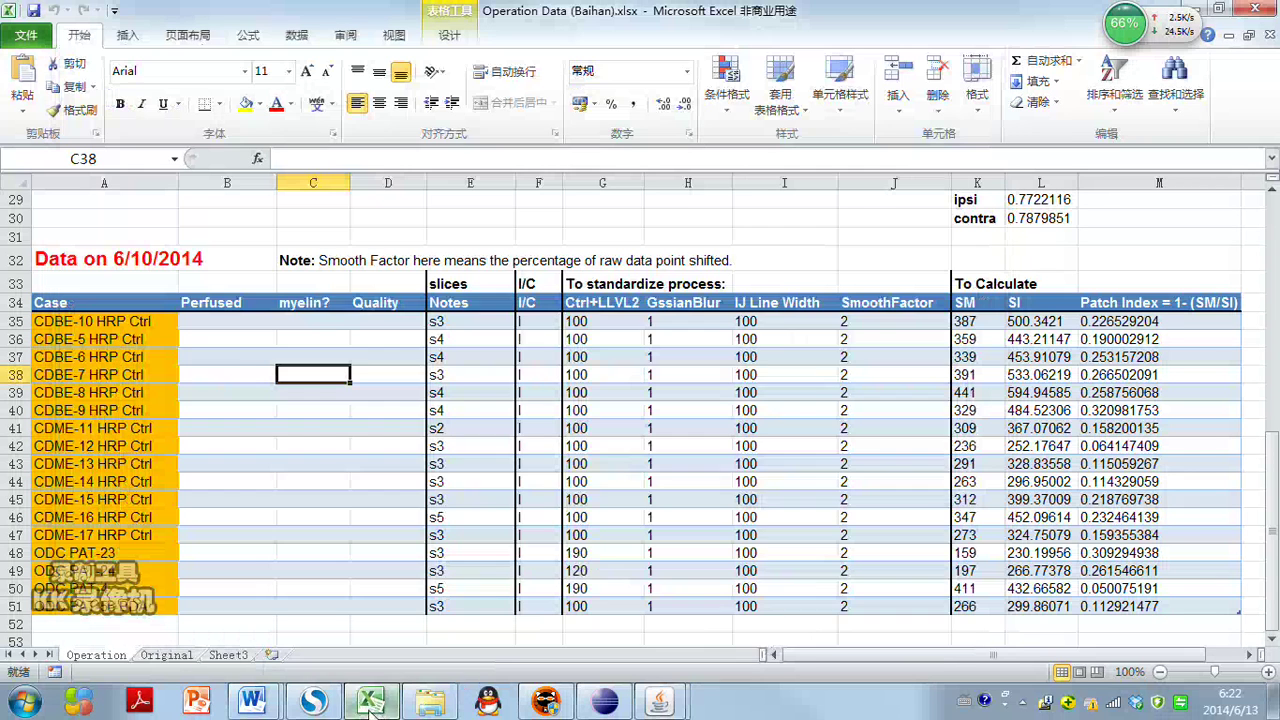
- Compare the Data on 6/10/2014 table in the Operation Data workbook with the SM list in the VEPatchProcessorMain output
left_click(371, 700)
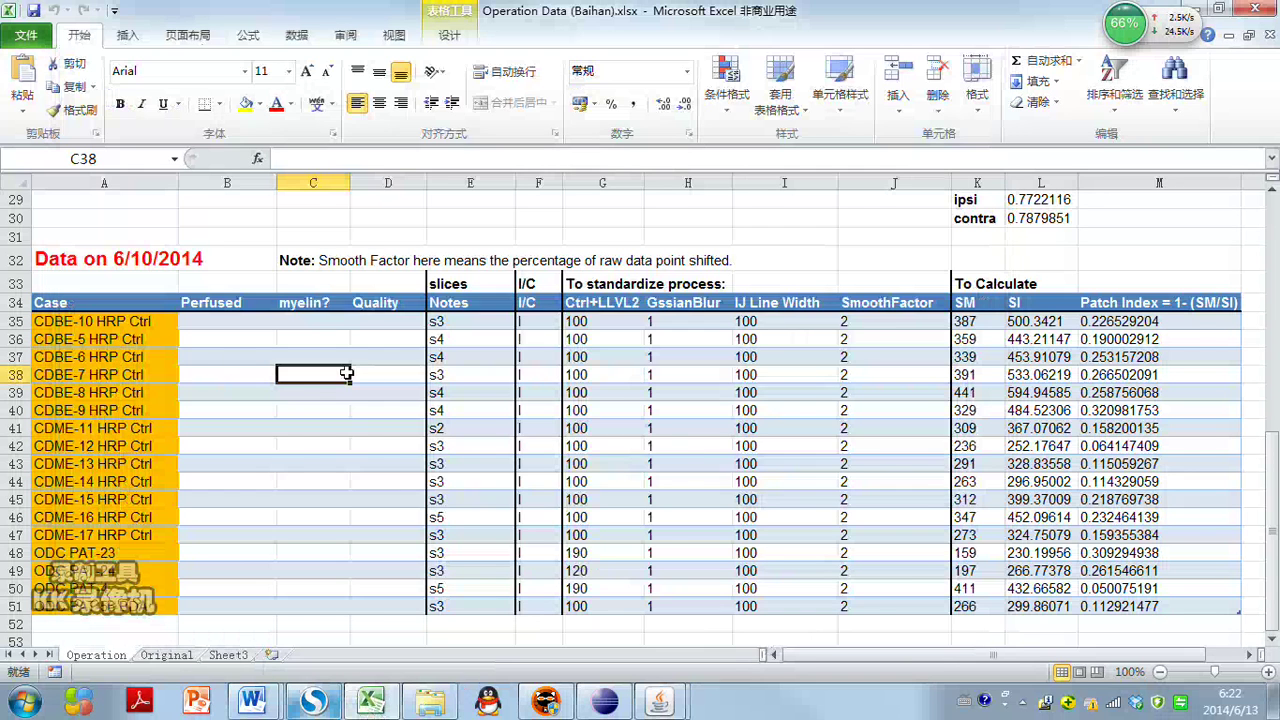
scroll(187, 338, "up", 9)
scroll(187, 338, "down", 1)
scroll(187, 338, "down", 9)
scroll(543, 561, "down", 1)
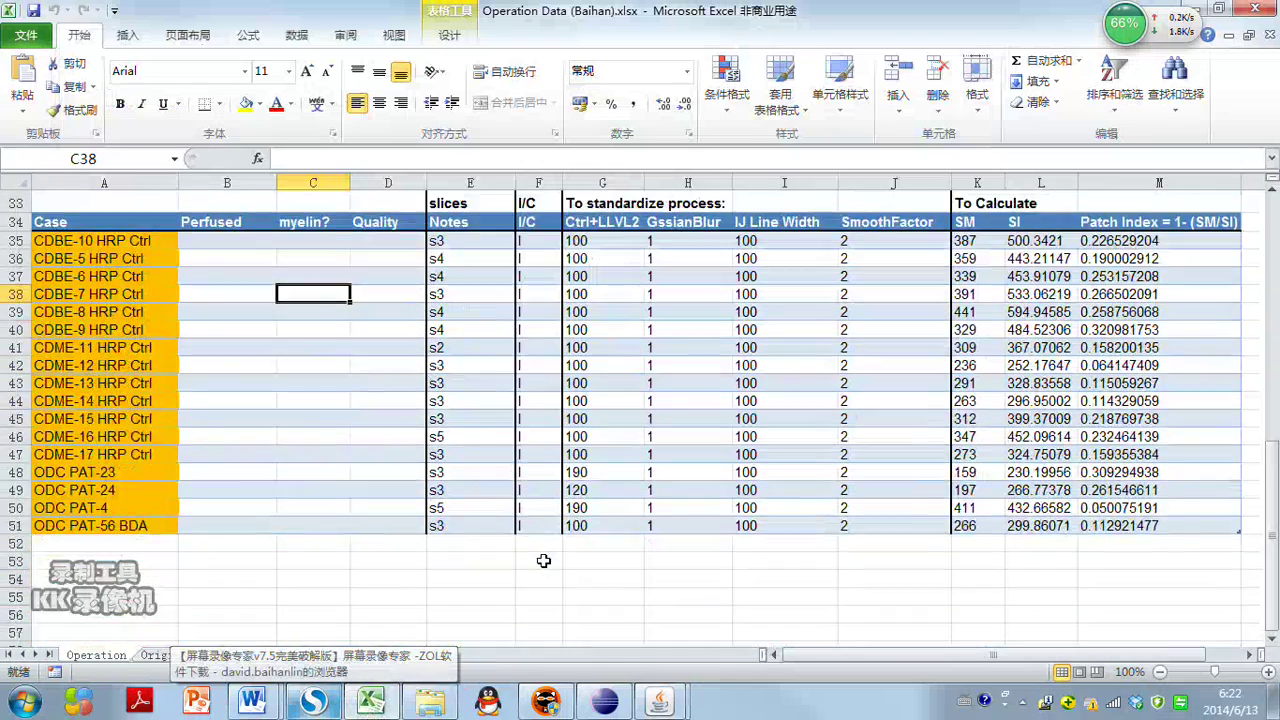
scroll(720, 555, "up", 1)
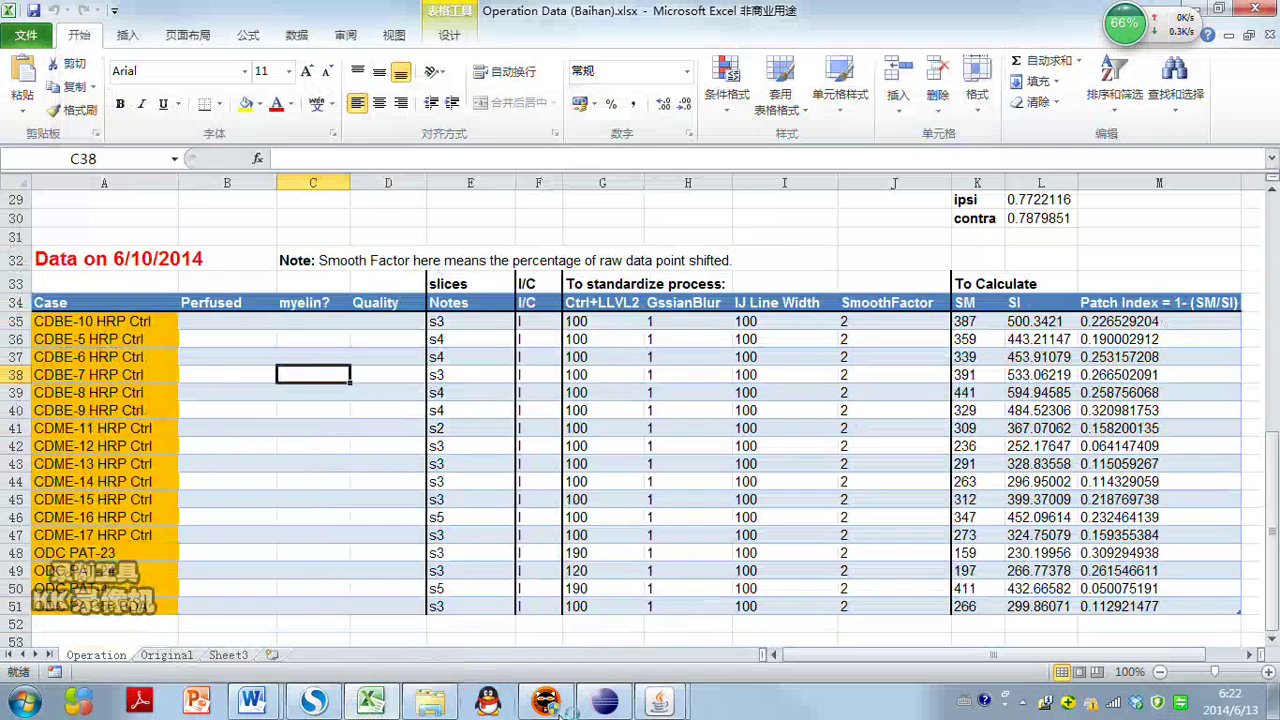
mouse_move(659, 700)
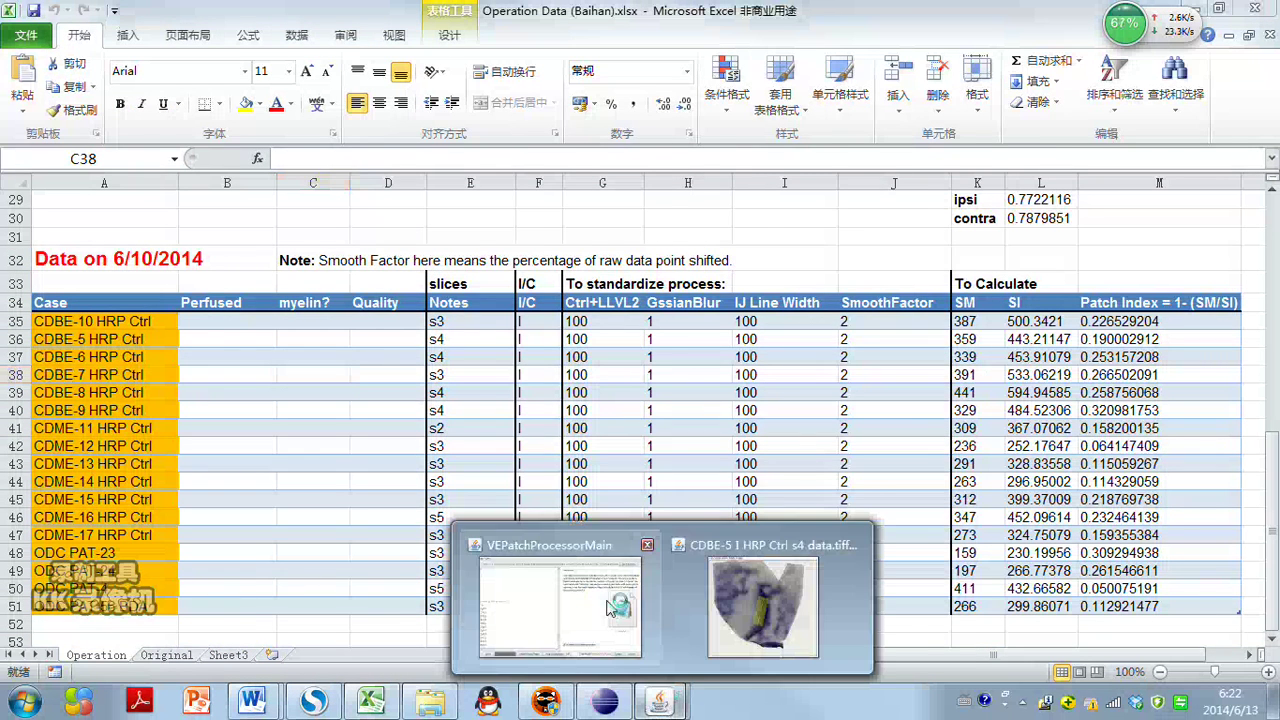
left_click(612, 607)
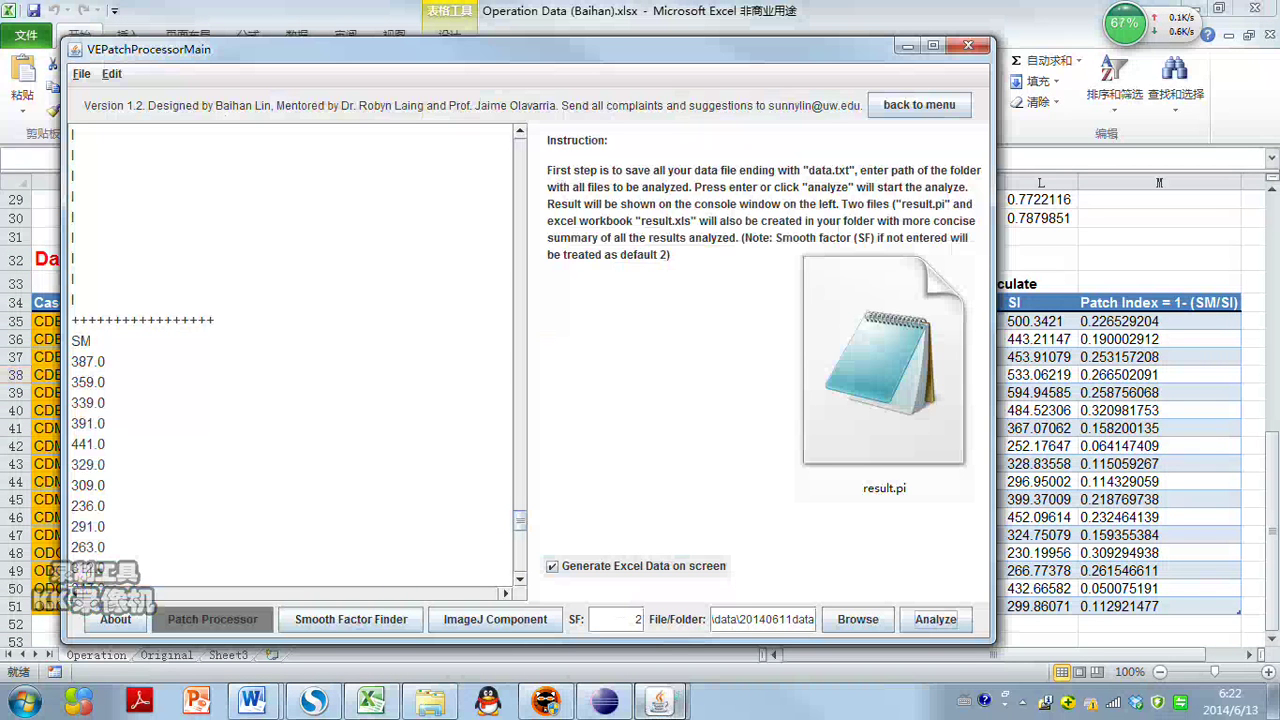
left_click(106, 361)
- Plot the Group Trend of patch index changes for the 20140611data folder in the Smooth Factor Finder
left_click(388, 620)
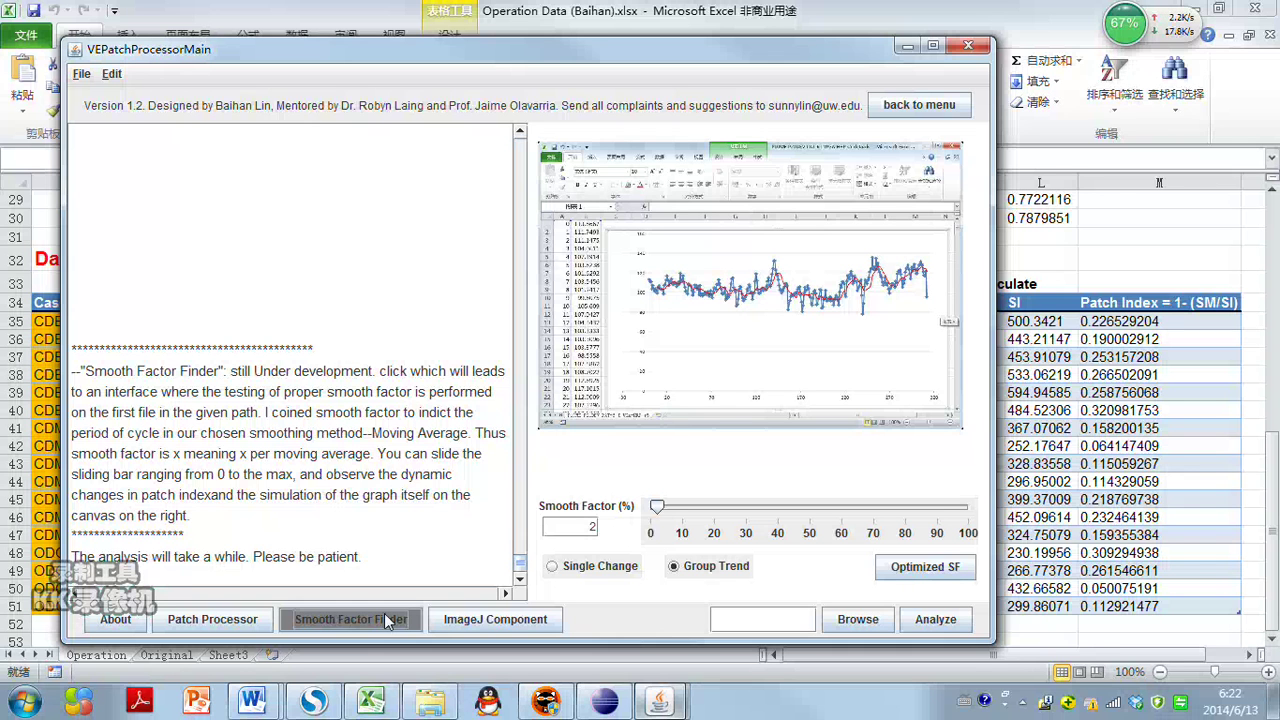
left_click(389, 621)
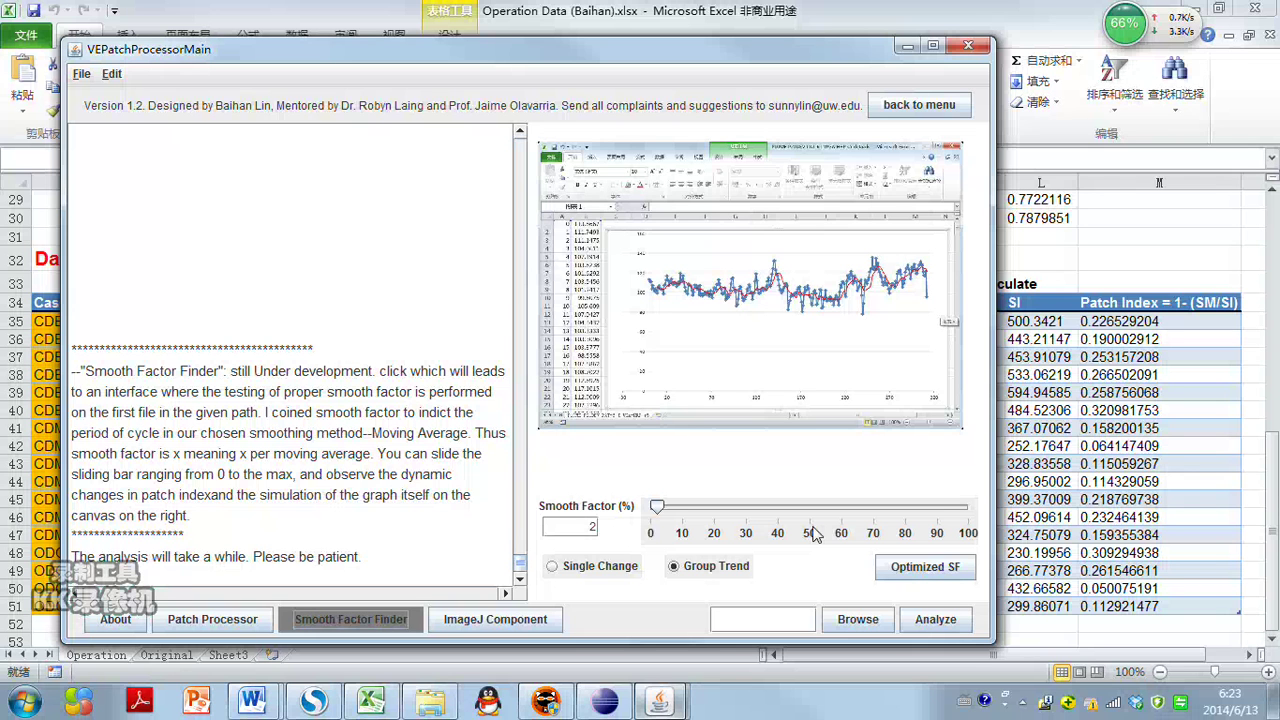
left_click(759, 616)
key("ctrl+v")
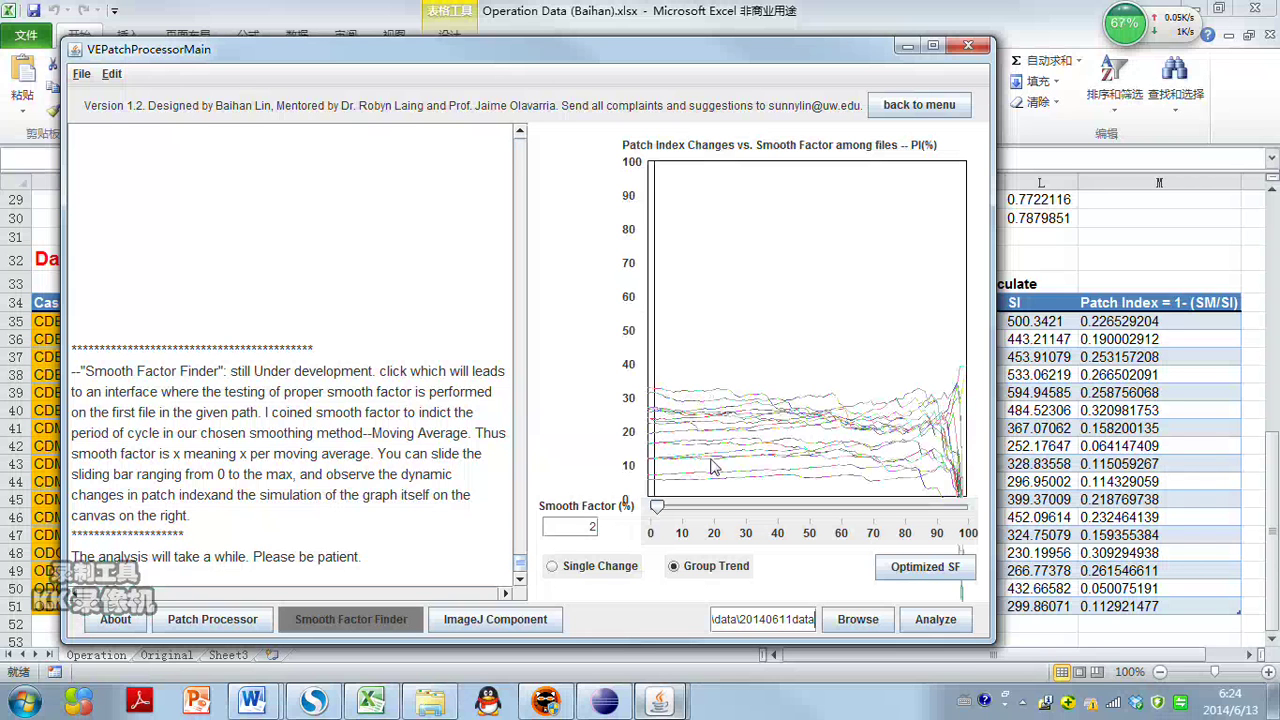
- Set the smooth factor to 4% and analyze the 20140611data folder as a Single Change plot
mouse_move(657, 506)
left_mouse_down()
mouse_move(892, 510)
mouse_move(803, 492)
mouse_move(661, 506)
left_mouse_up()
left_click(670, 565)
left_click(600, 570)
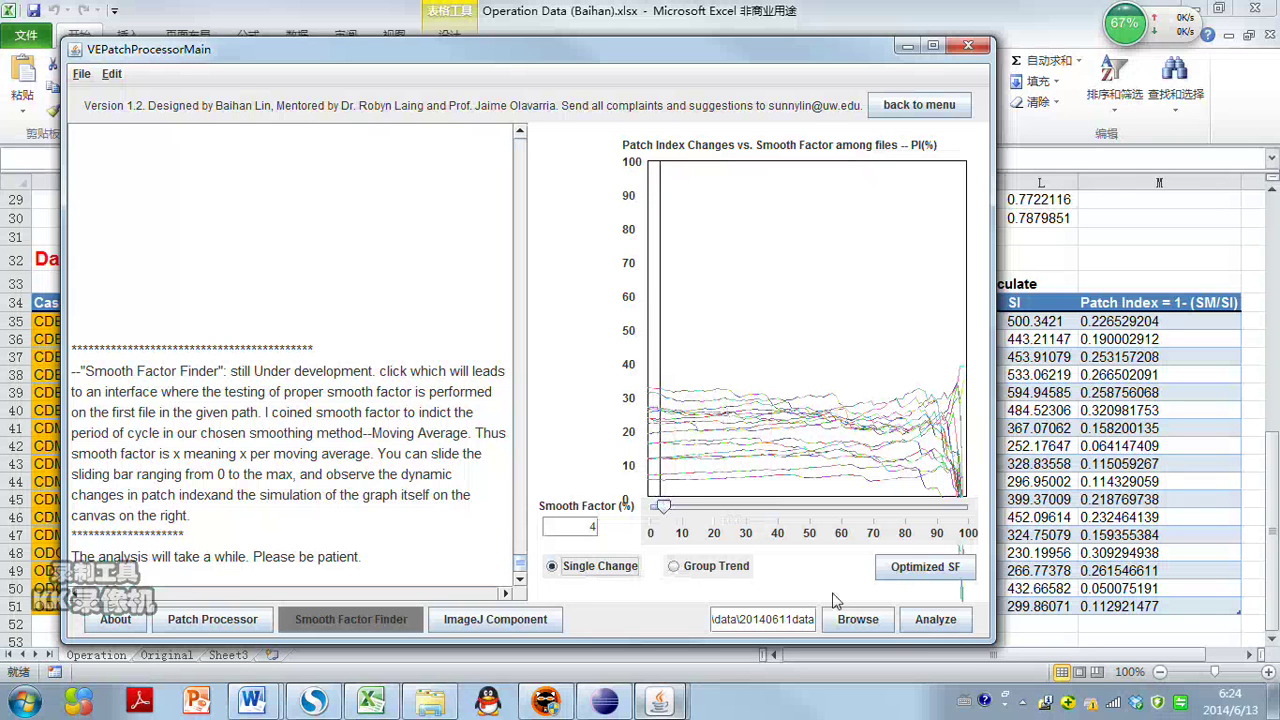
left_click(953, 620)
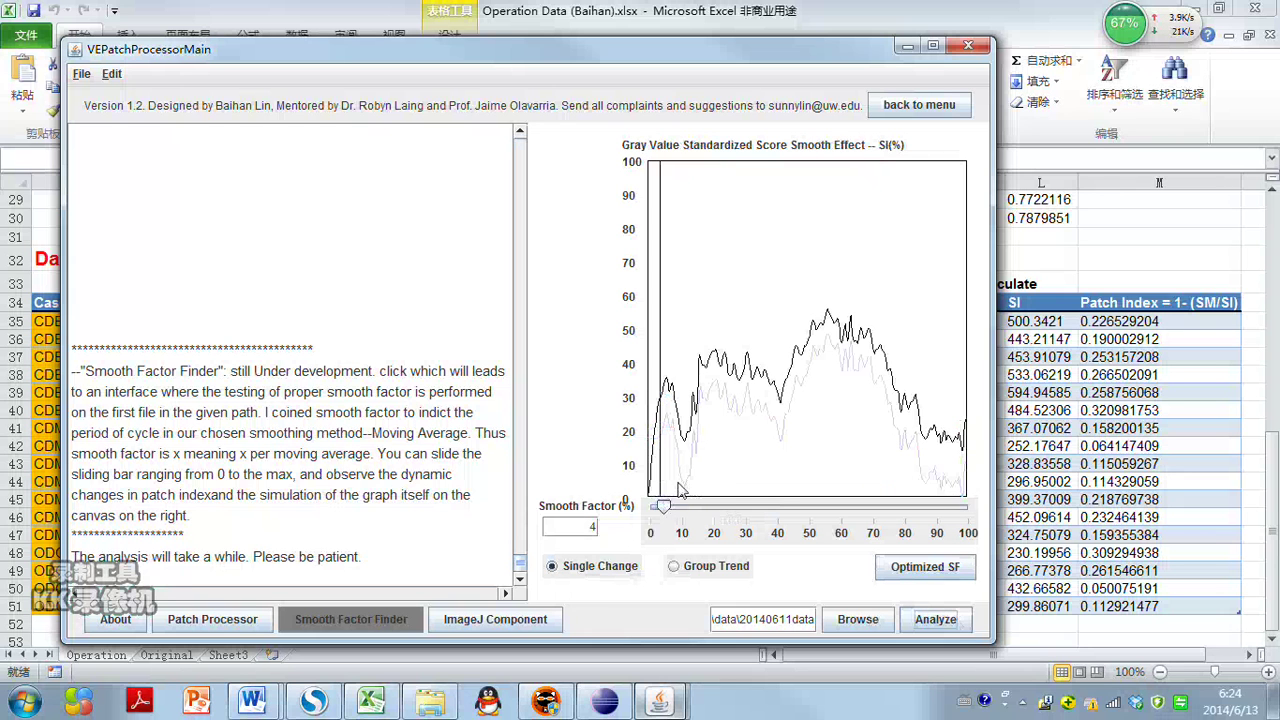
- Try smooth factors of 56% and 1% on the Single Change plot, finishing with a smooth factor of 2%
left_click_drag(671, 510, 829, 517)
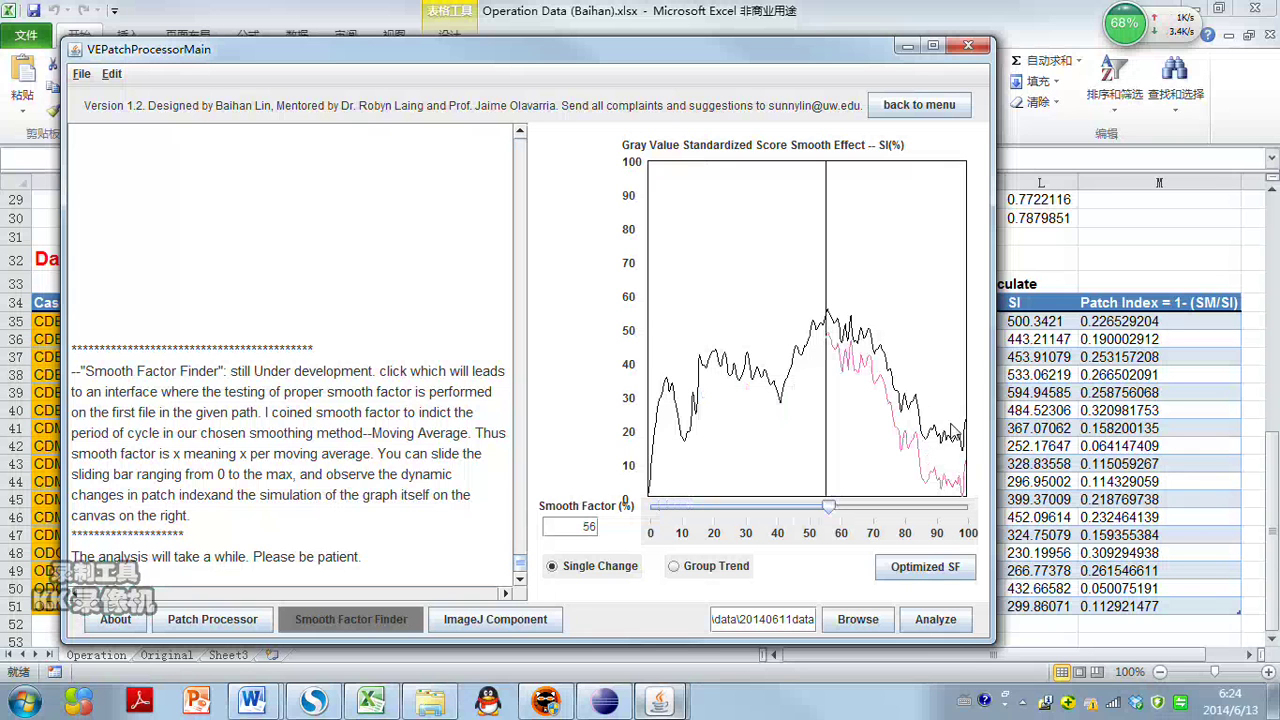
left_click(829, 512)
left_click_drag(829, 517, 654, 518)
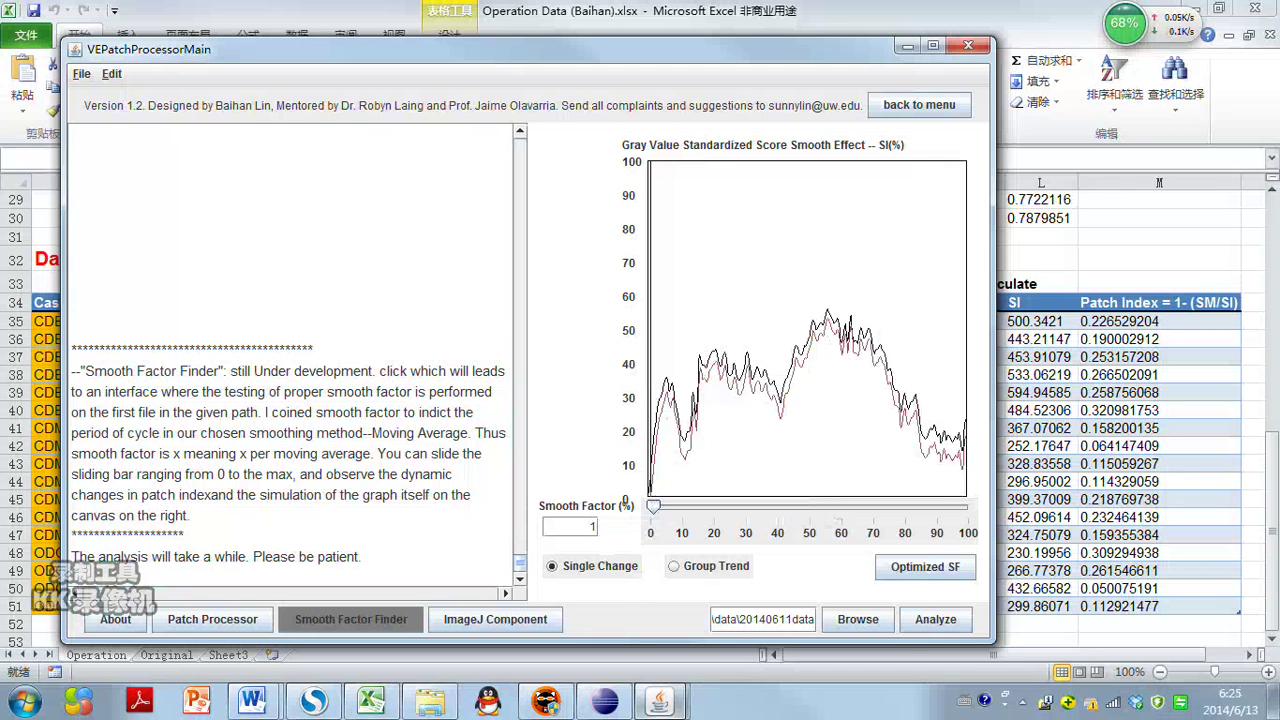
type("2")
key("Return")
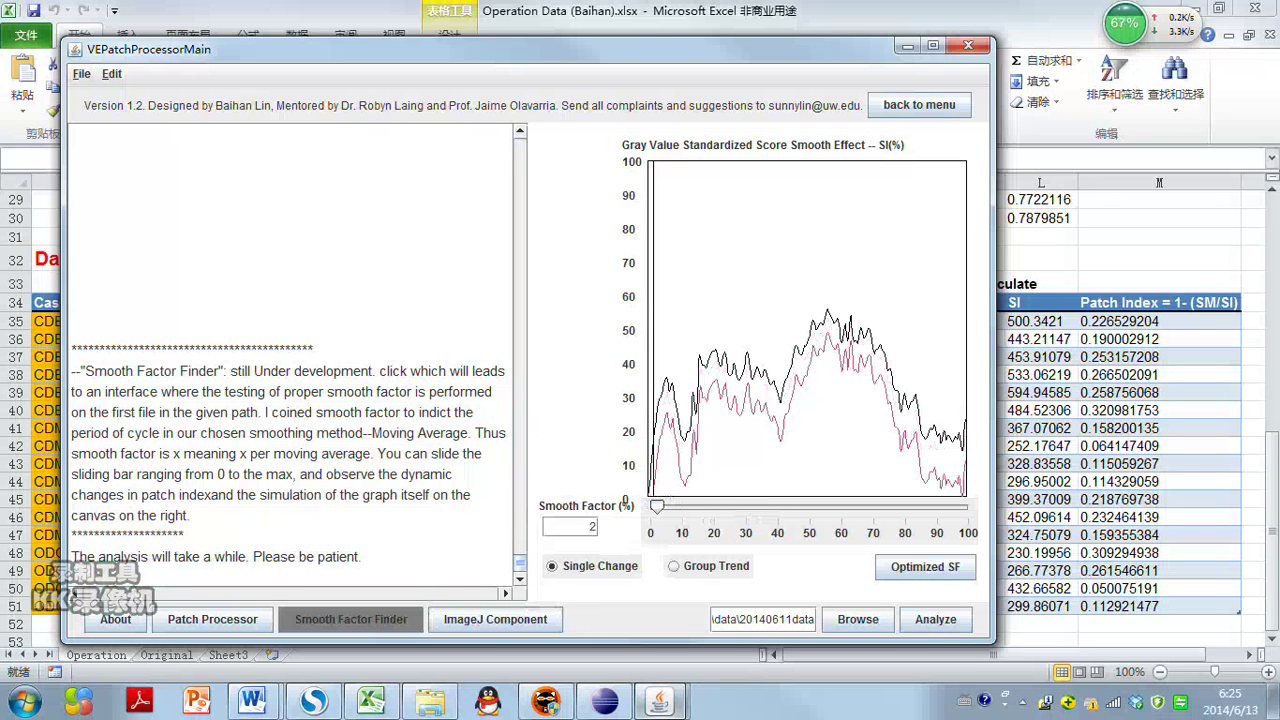
- Display the software's About description in the console and return to the main menu
left_click(118, 620)
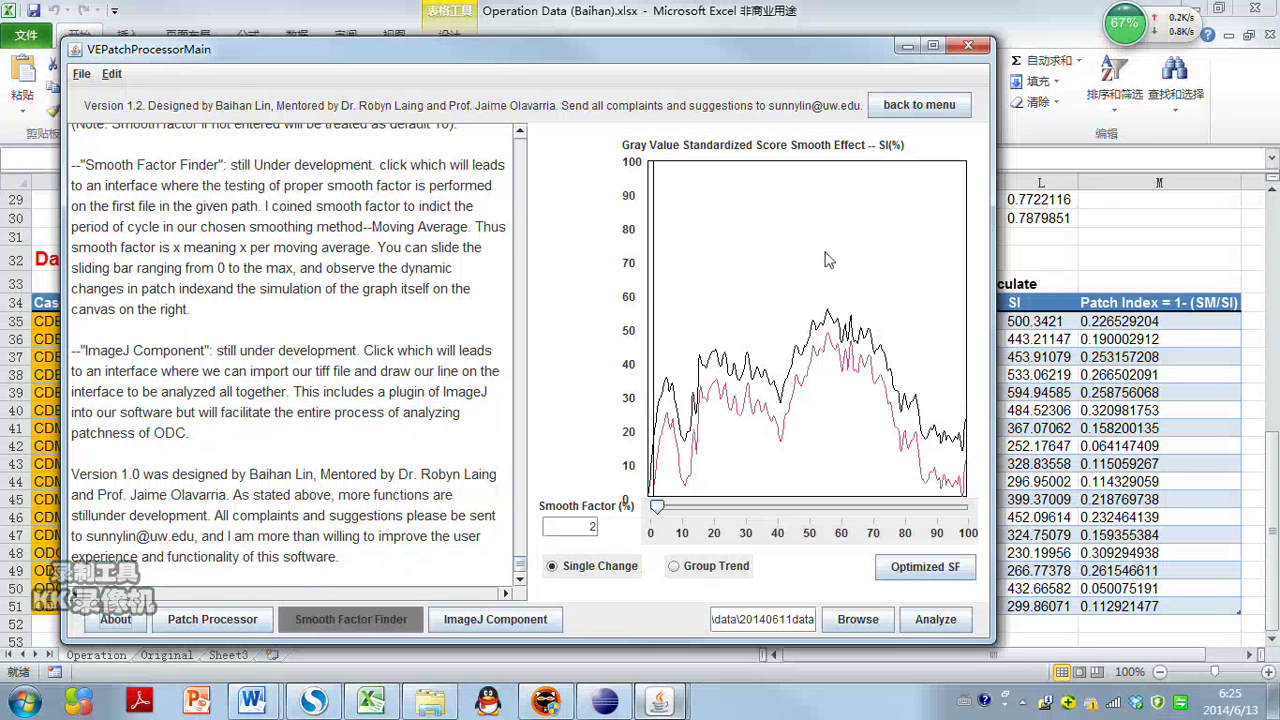
left_click(900, 108)
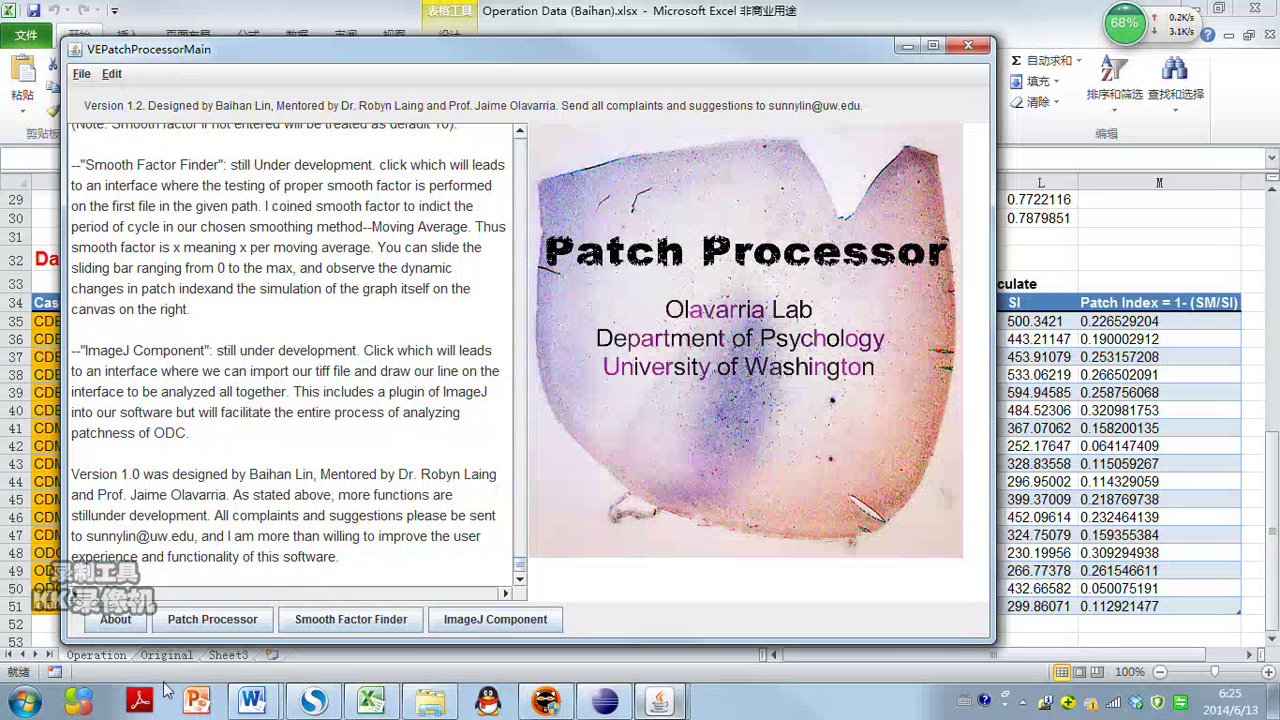